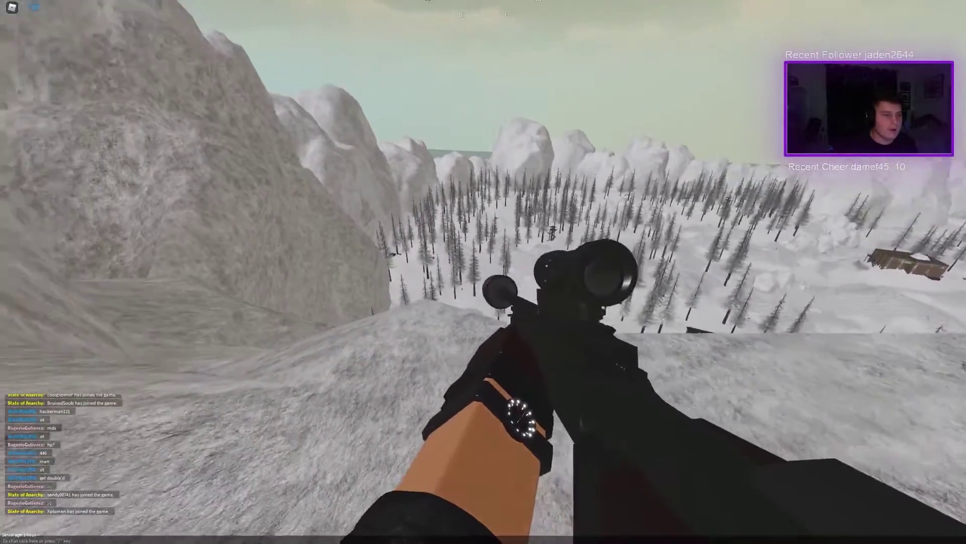
{"action": "right_click", "coordinate": [484, 271]}
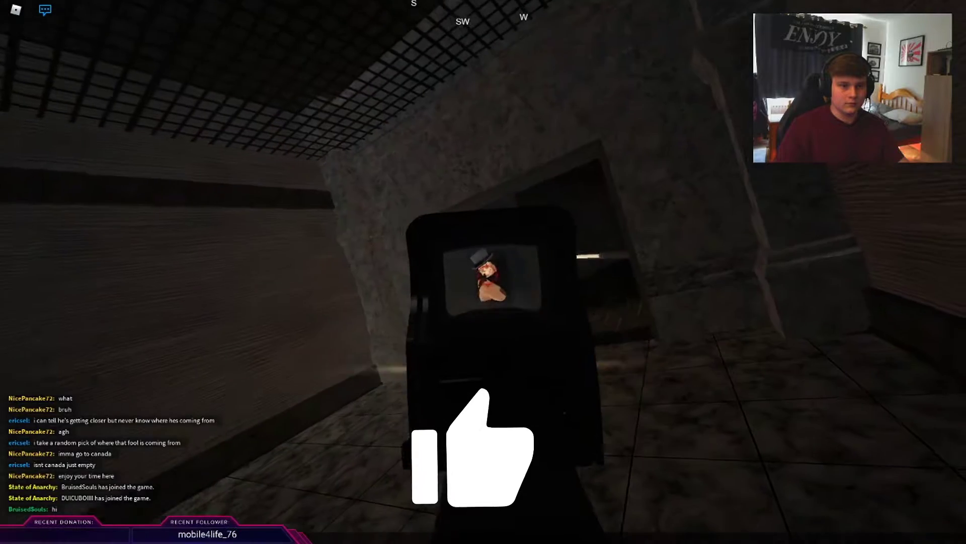
{"action": "left_click", "coordinate": [487, 271]}
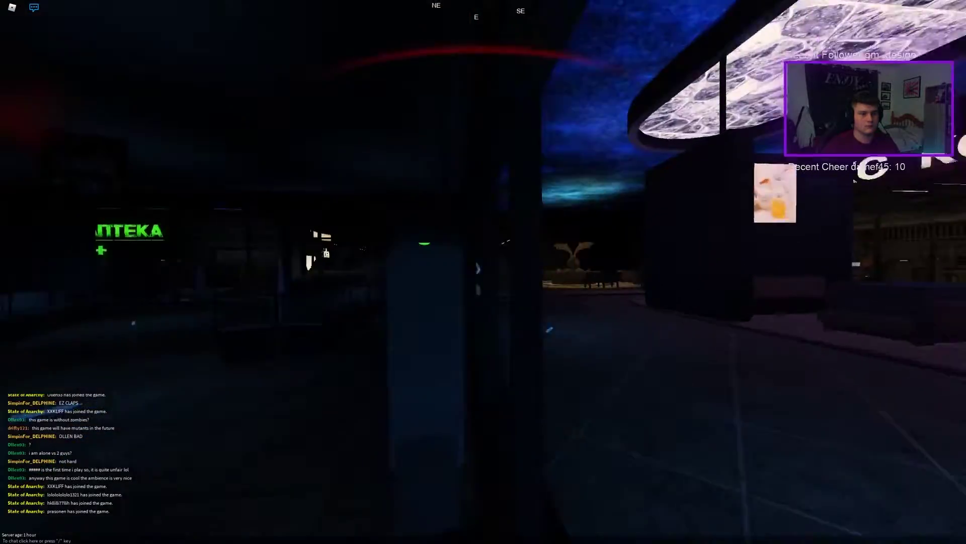
{"action": "left_click", "coordinate": [483, 273]}
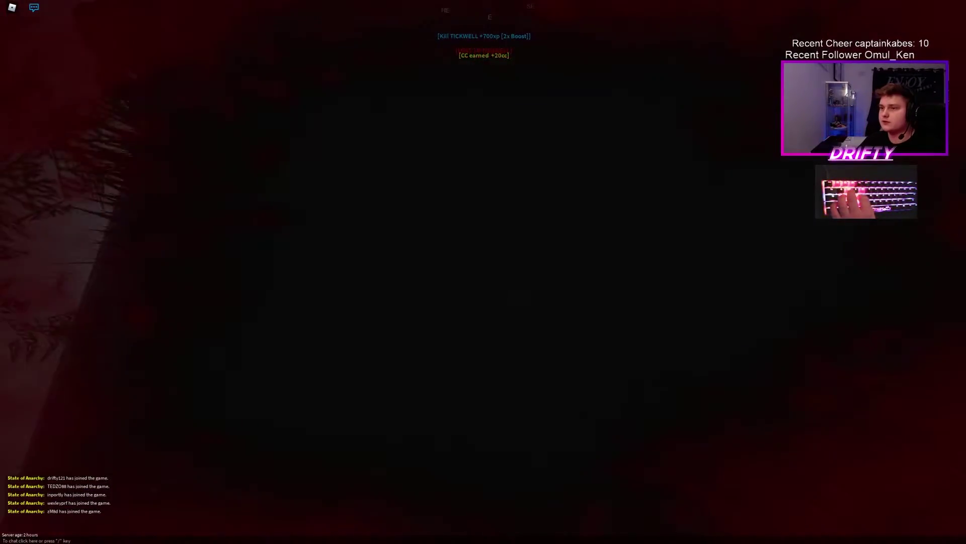
{"action": "key", "text": "Escape"}
{"action": "scroll", "coordinate": [459, 269], "scroll_direction": "down", "scroll_amount": 3}
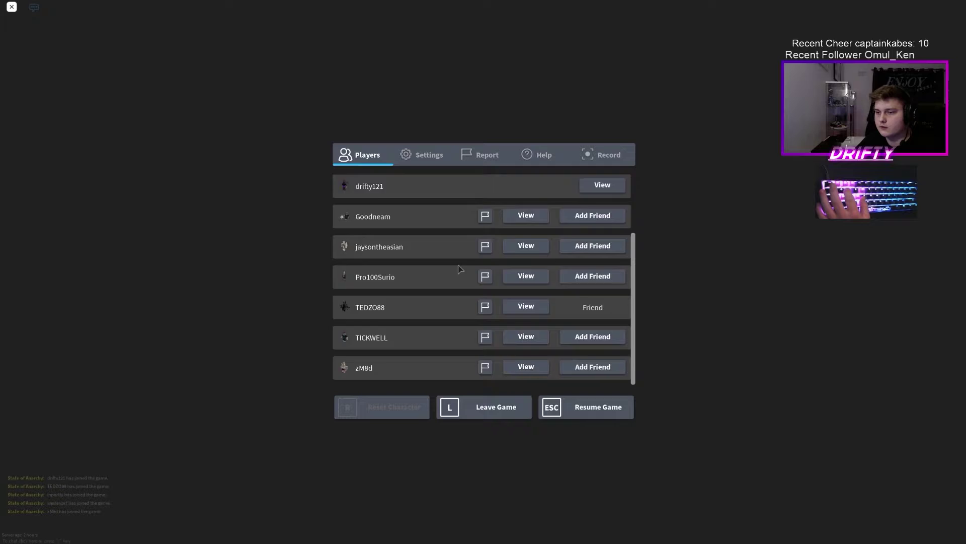
{"action": "scroll", "coordinate": [459, 269], "scroll_direction": "up", "scroll_amount": 3}
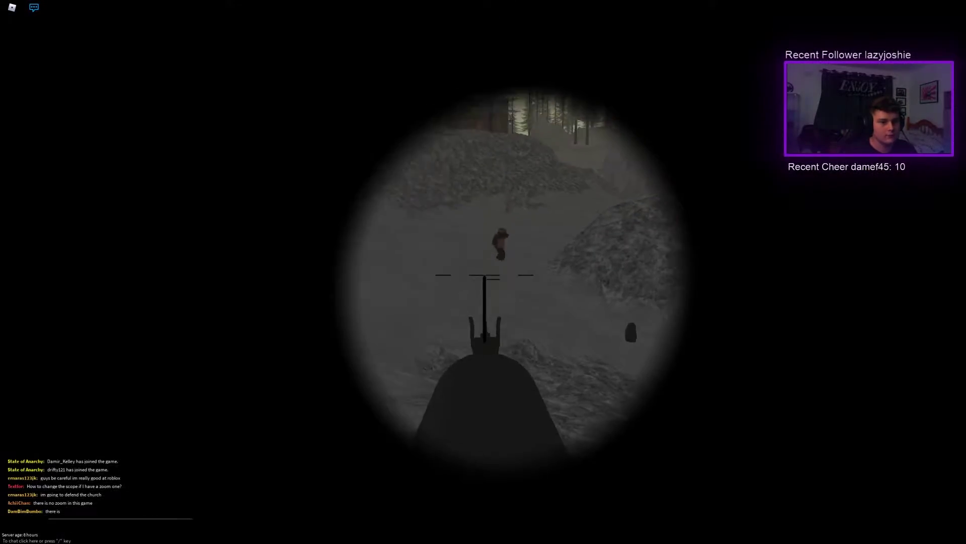
{"action": "right_click", "coordinate": [484, 272]}
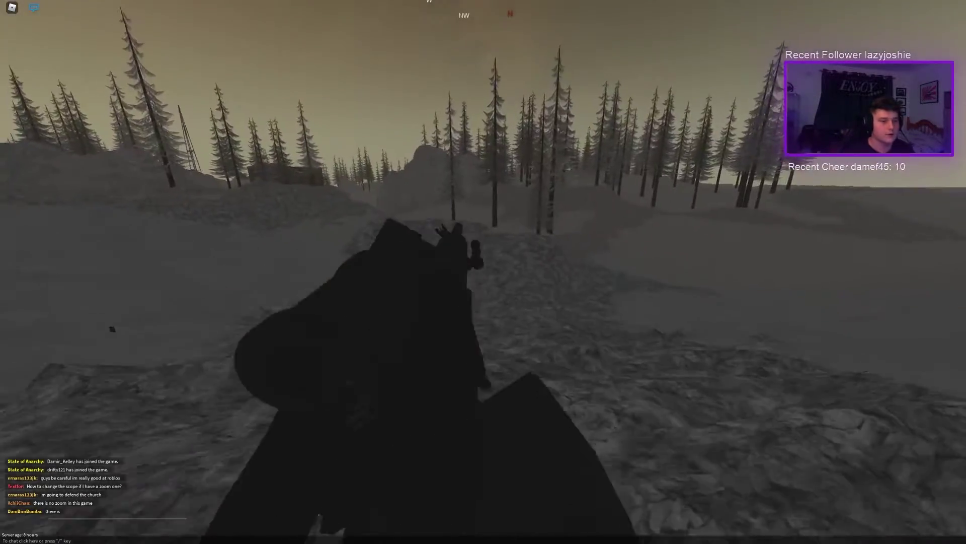
{"action": "key", "text": "w"}
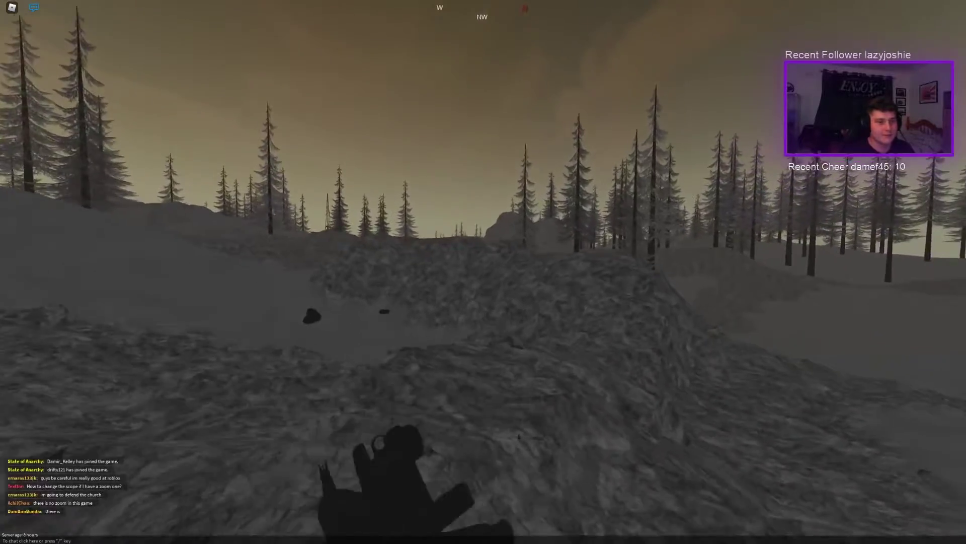
{"action": "key", "text": "w"}
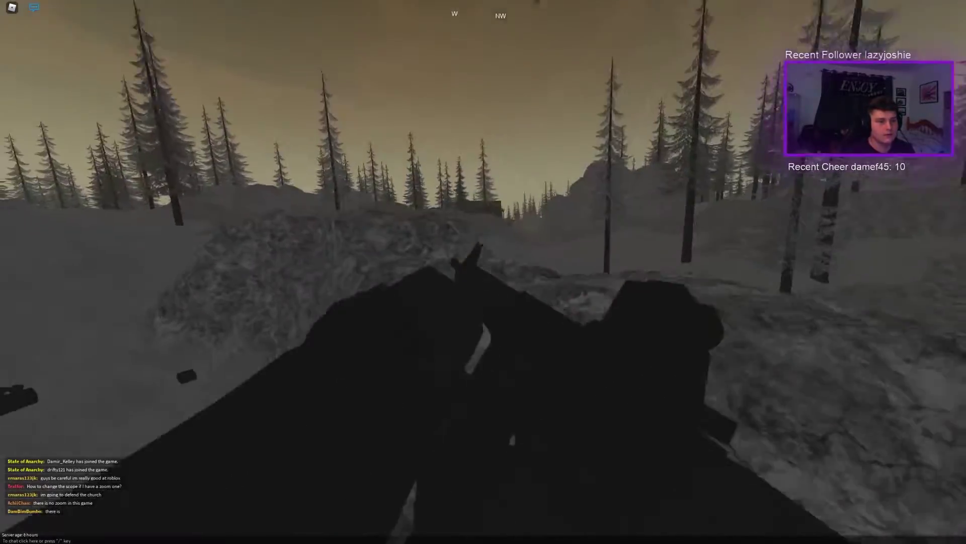
{"action": "key", "text": "w"}
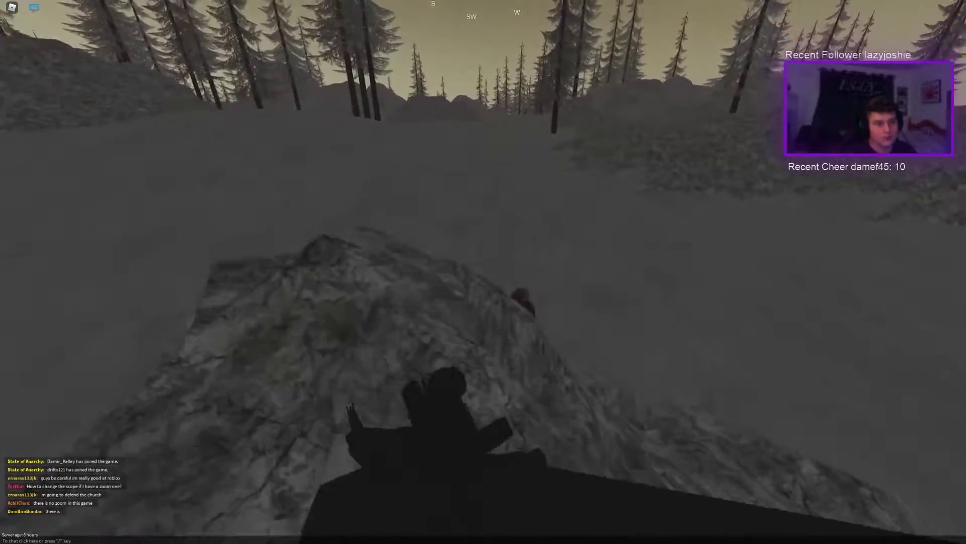
{"action": "key", "text": "w"}
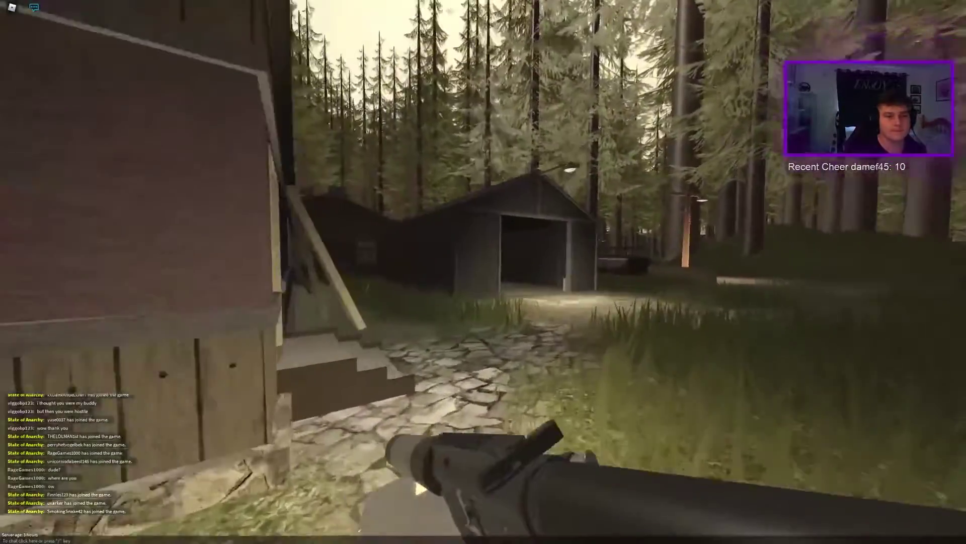
{"action": "key", "text": "w"}
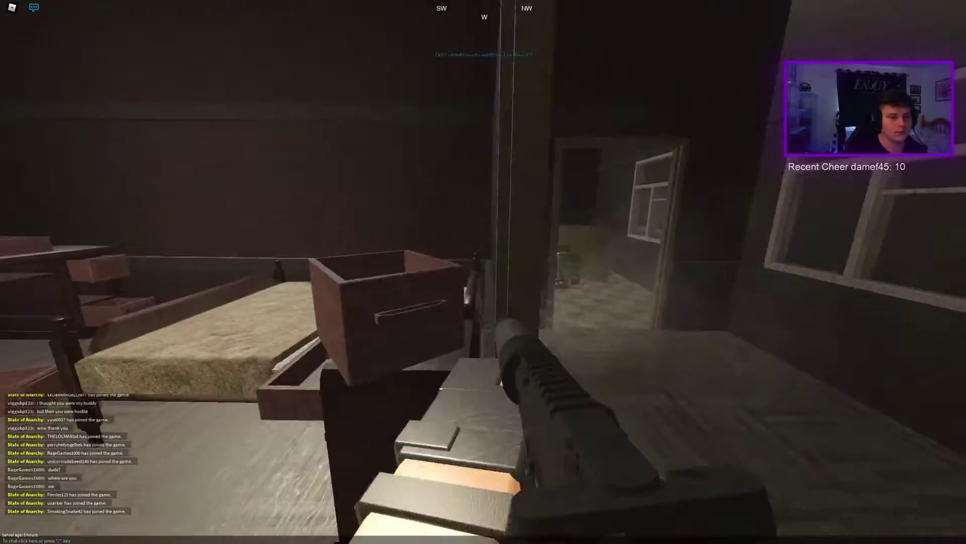
{"action": "key", "text": "w"}
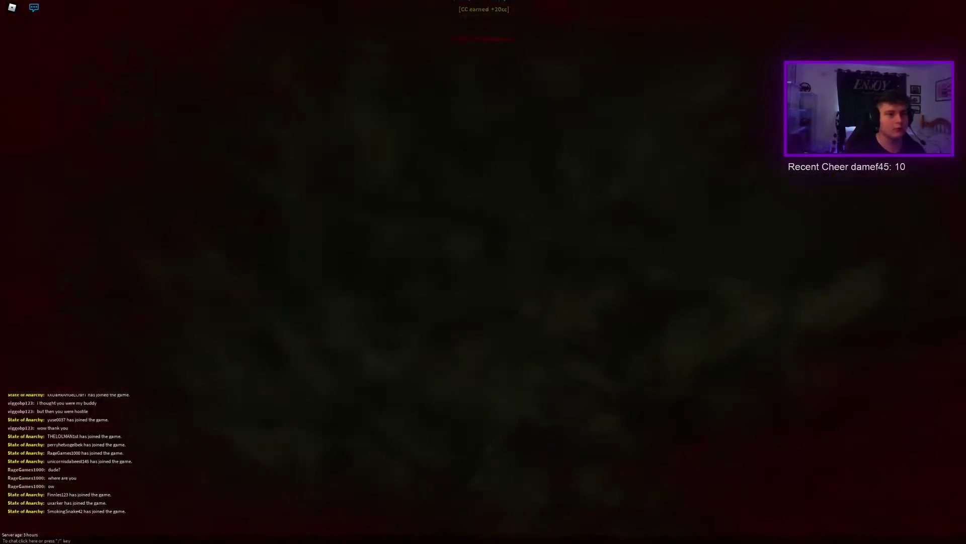
{"action": "key", "text": "Escape"}
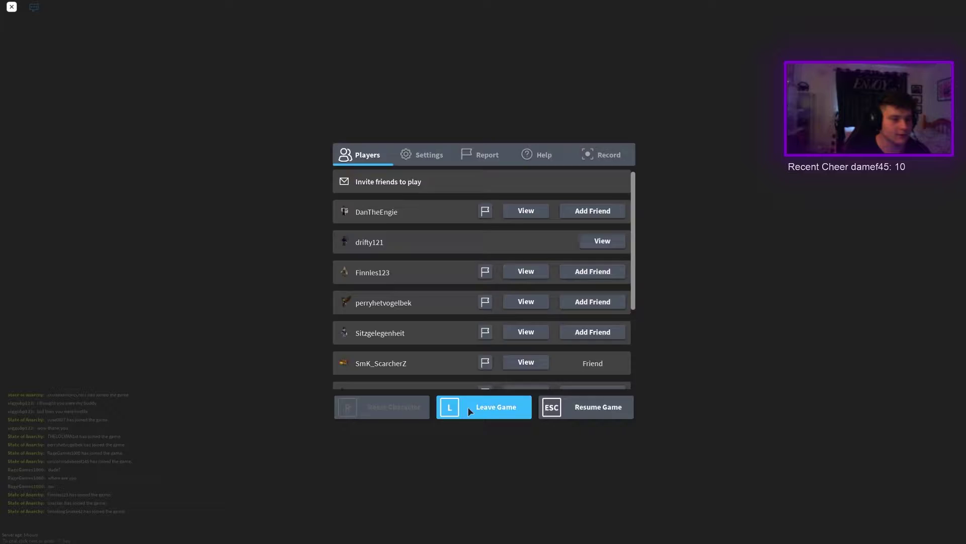
{"action": "left_click", "coordinate": [459, 405]}
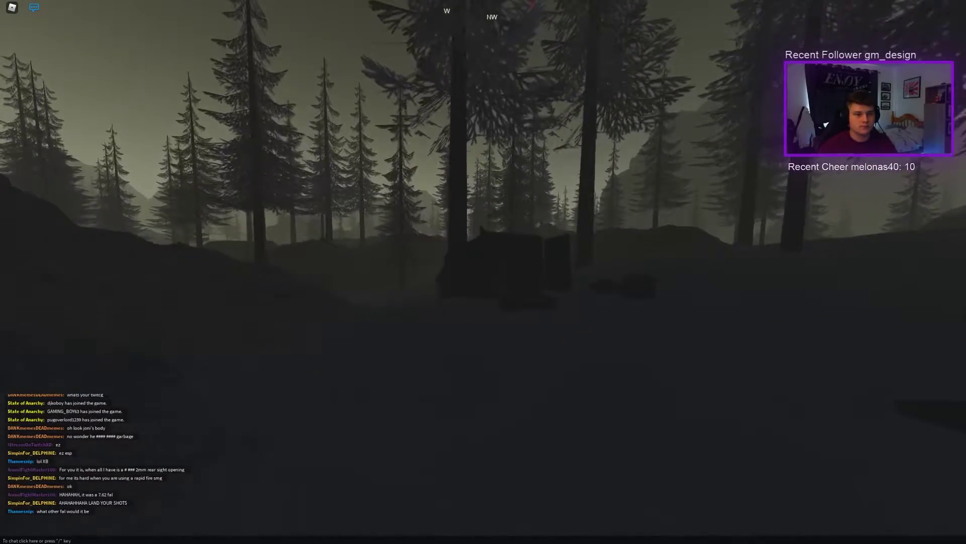
{"action": "key", "text": "w"}
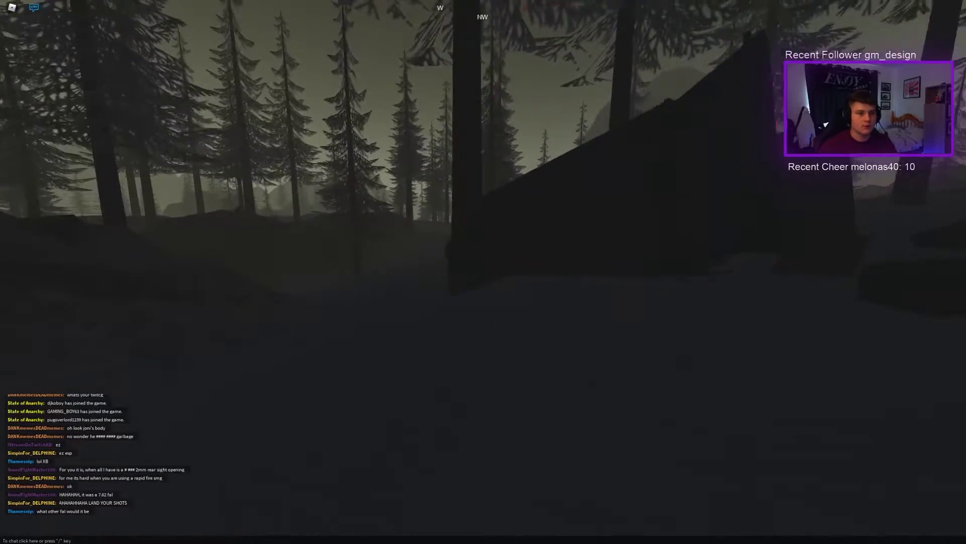
{"action": "key", "text": "w"}
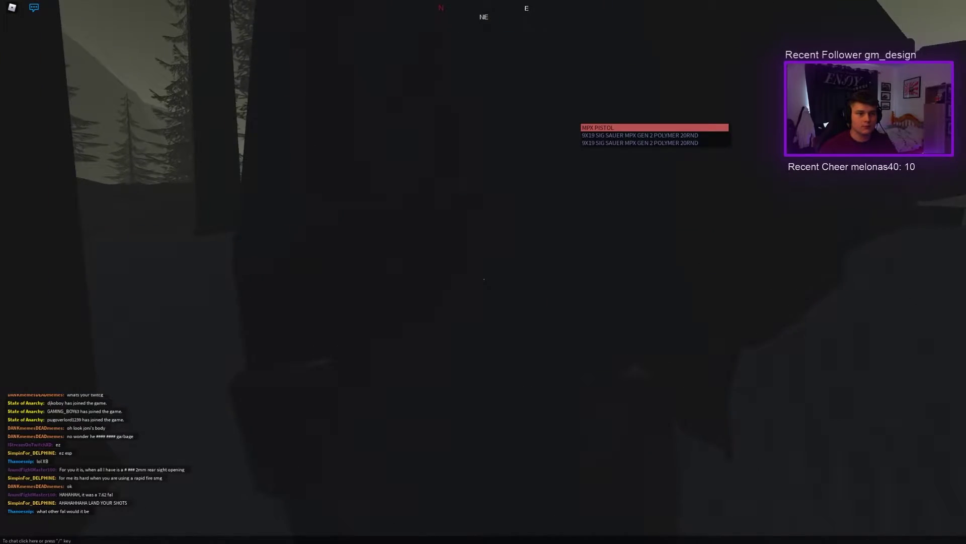
{"action": "key", "text": "w"}
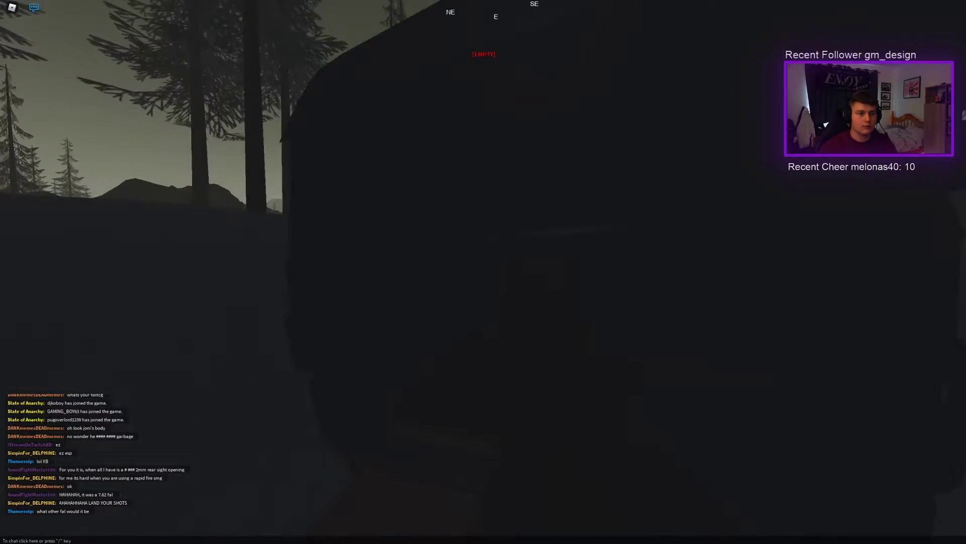
{"action": "key", "text": "w"}
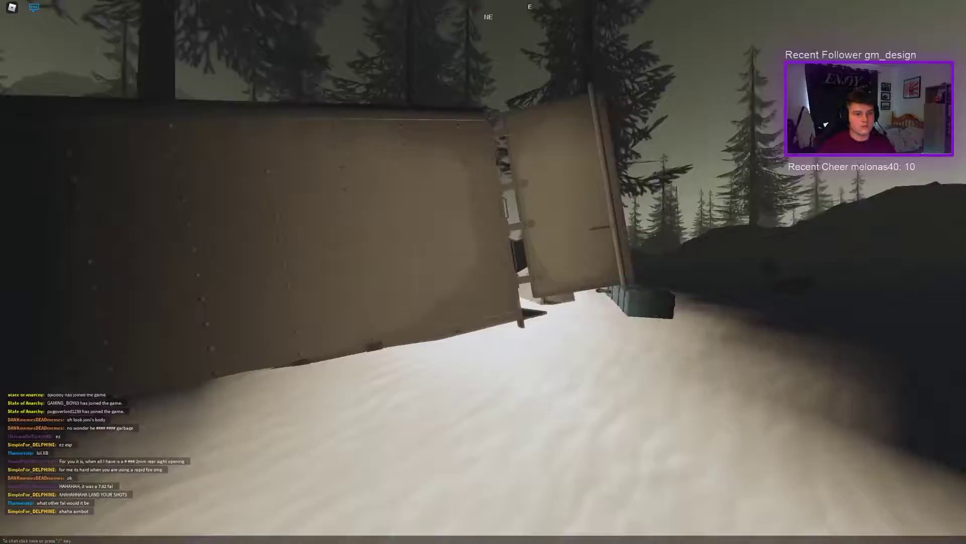
{"action": "key", "text": "w"}
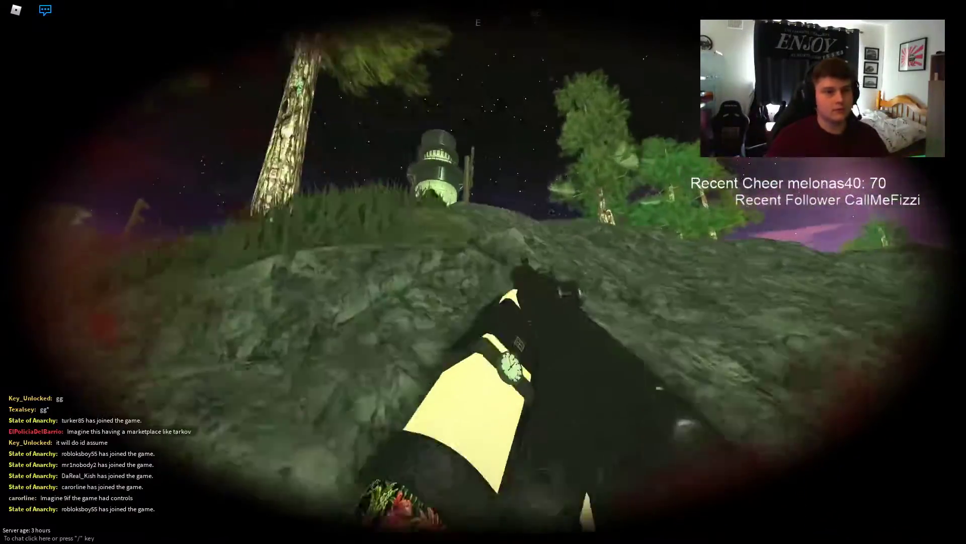
{"action": "key", "text": "Tab"}
{"action": "mouse_move", "coordinate": [252, 181]}
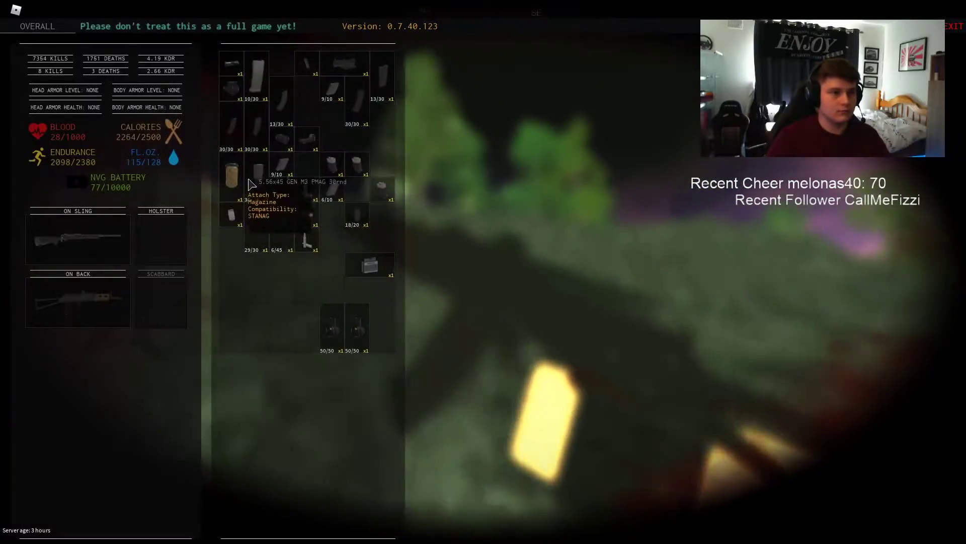
{"action": "left_click", "coordinate": [392, 263]}
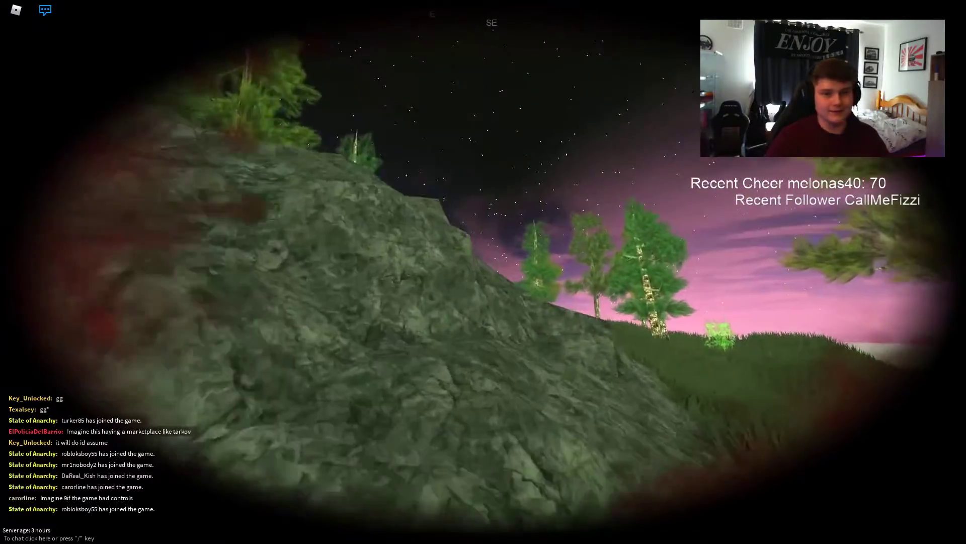
{"action": "left_click_drag", "start_coordinate": [483, 272], "coordinate": [302, 272]}
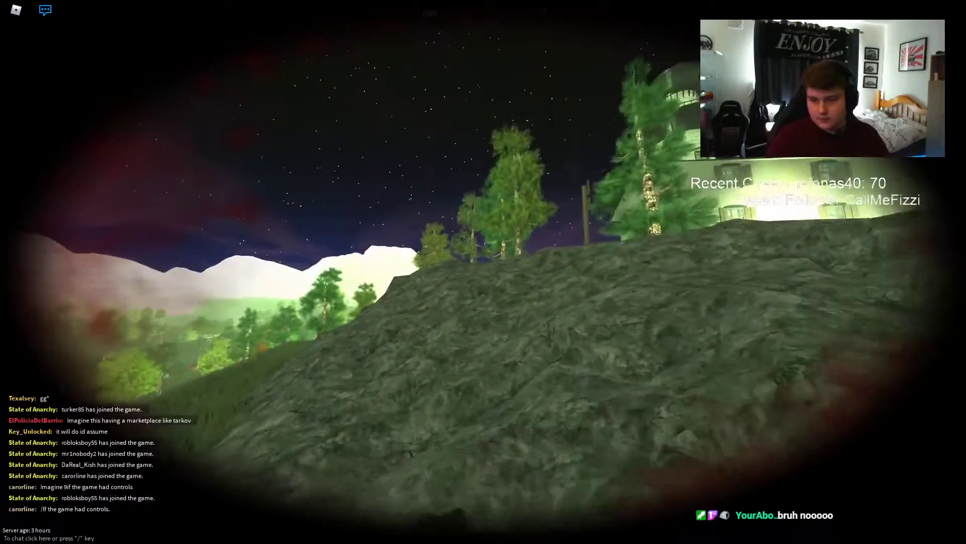
{"action": "left_click_drag", "start_coordinate": [484, 271], "coordinate": [303, 272]}
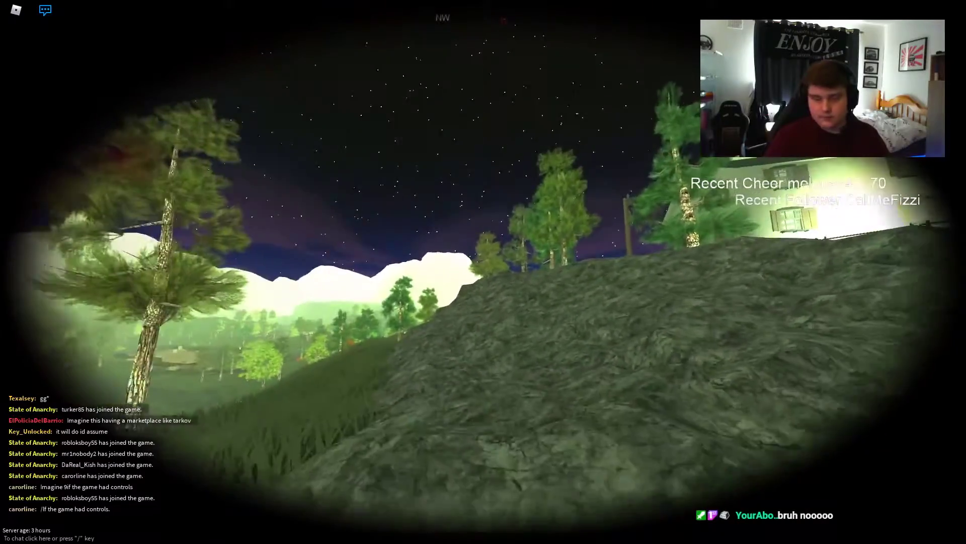
{"action": "key", "text": "Tab"}
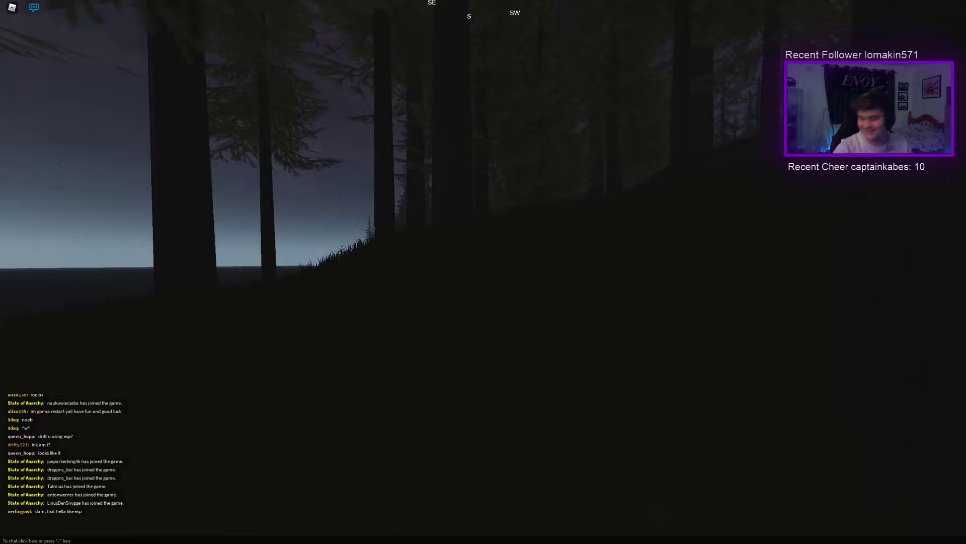
{"action": "key", "text": "Tab"}
{"action": "key", "text": "Tab"}
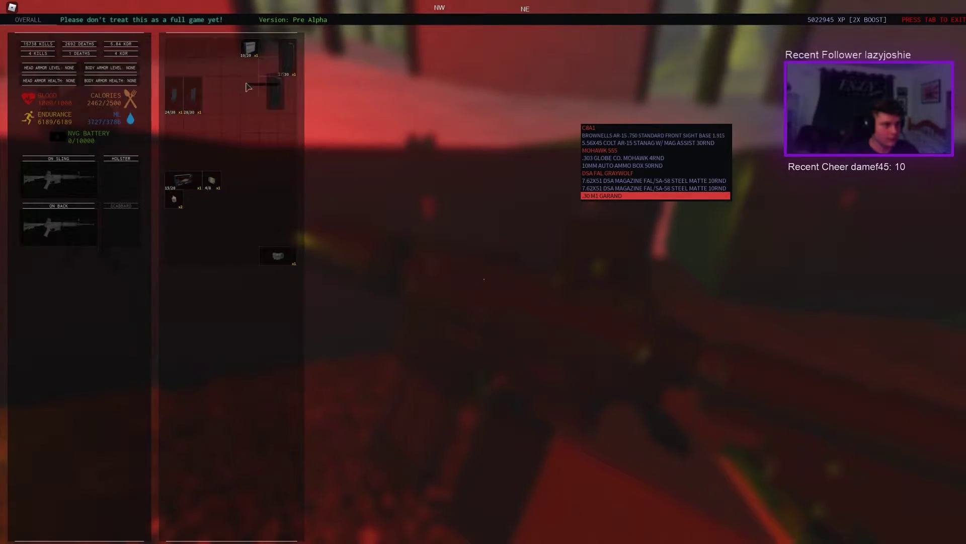
{"action": "key", "text": "Tab"}
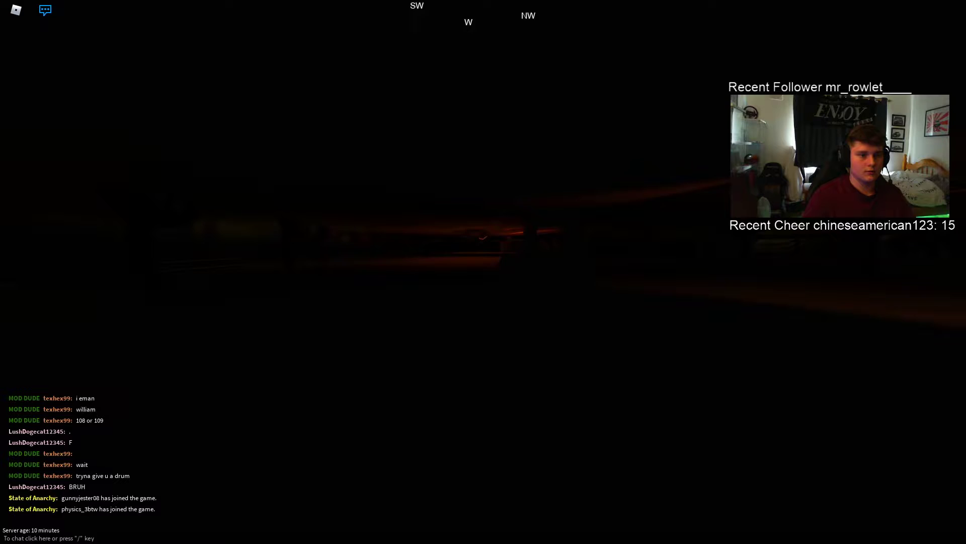
{"action": "key", "text": "n"}
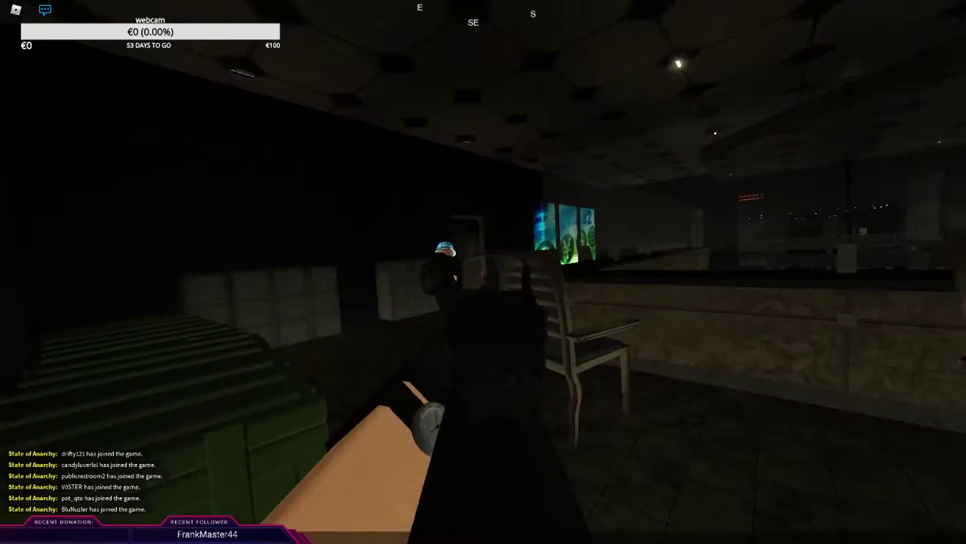
{"action": "left_click", "coordinate": [483, 272]}
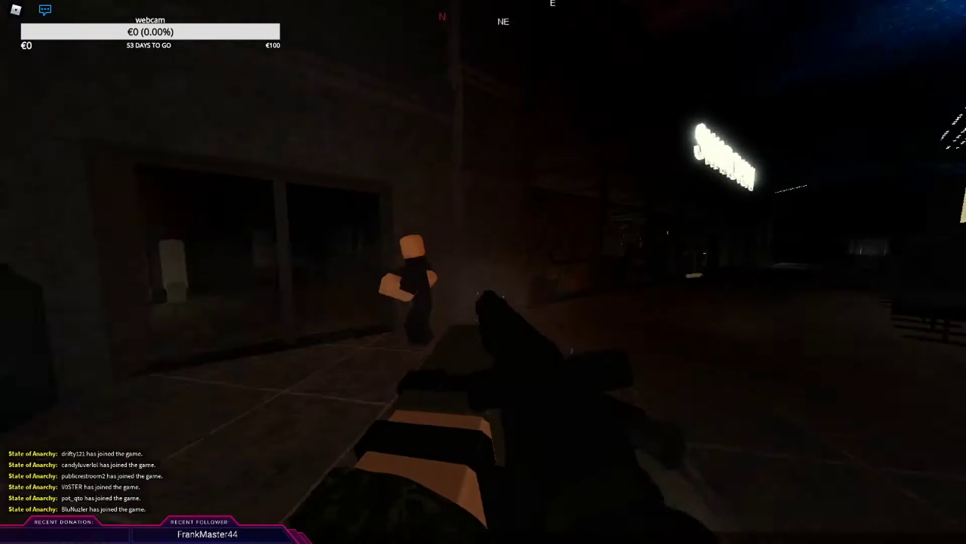
{"action": "left_click", "coordinate": [483, 272]}
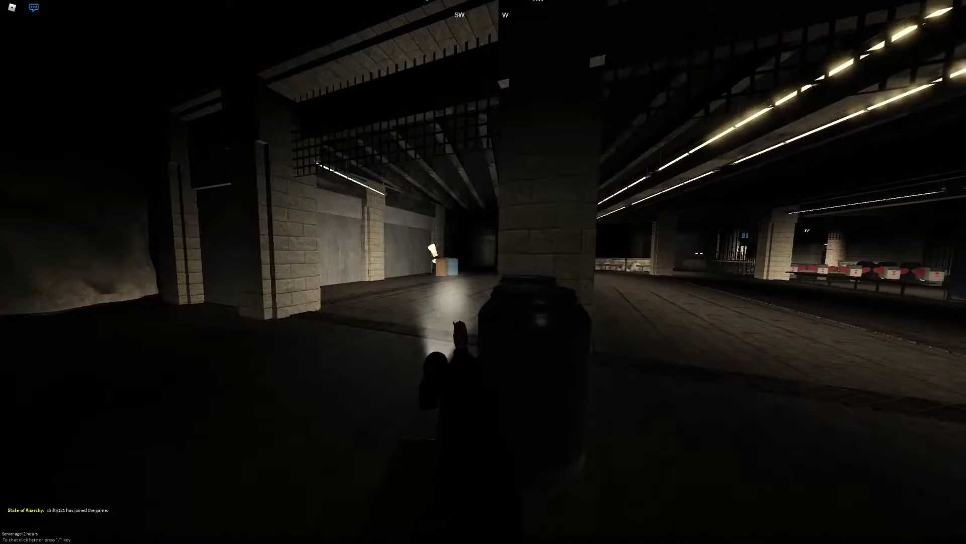
{"action": "key", "text": "w"}
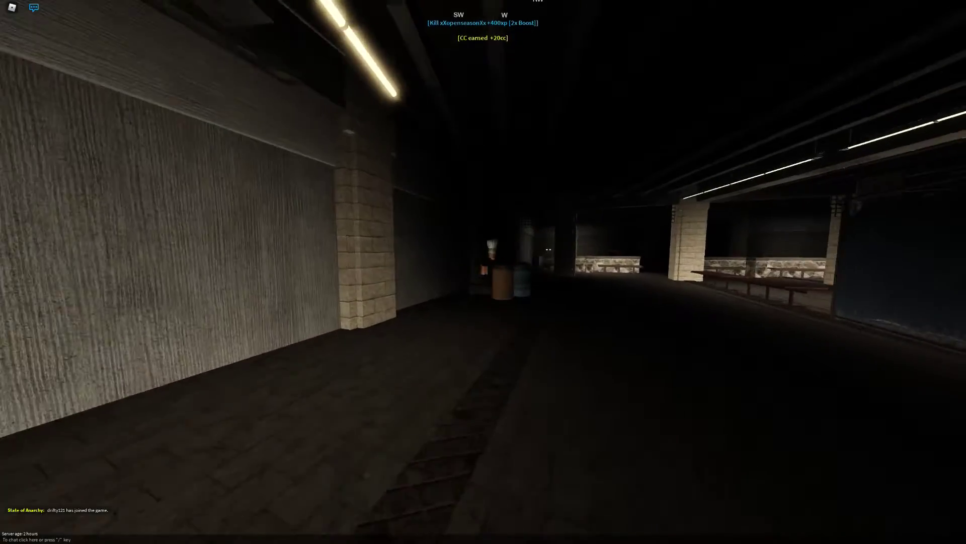
{"action": "key", "text": "w"}
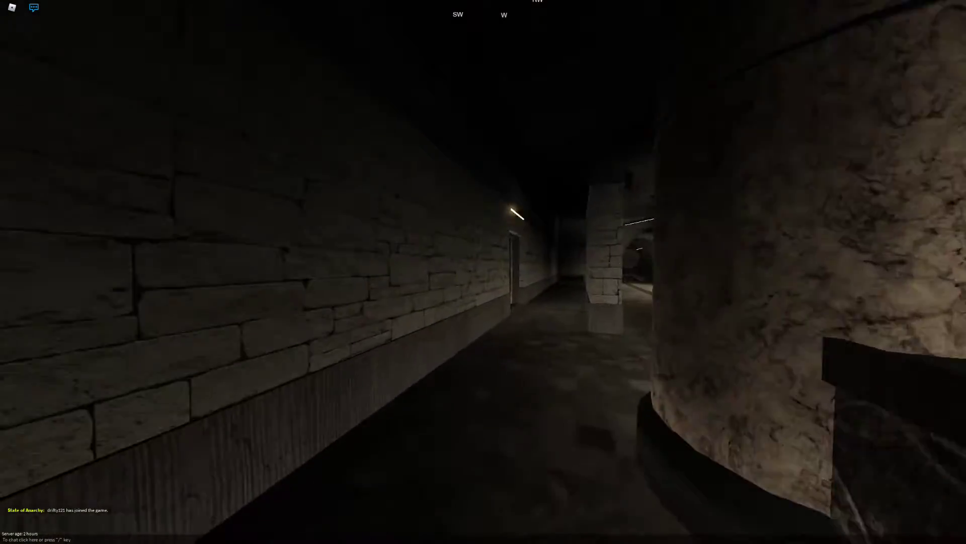
{"action": "key", "text": "w"}
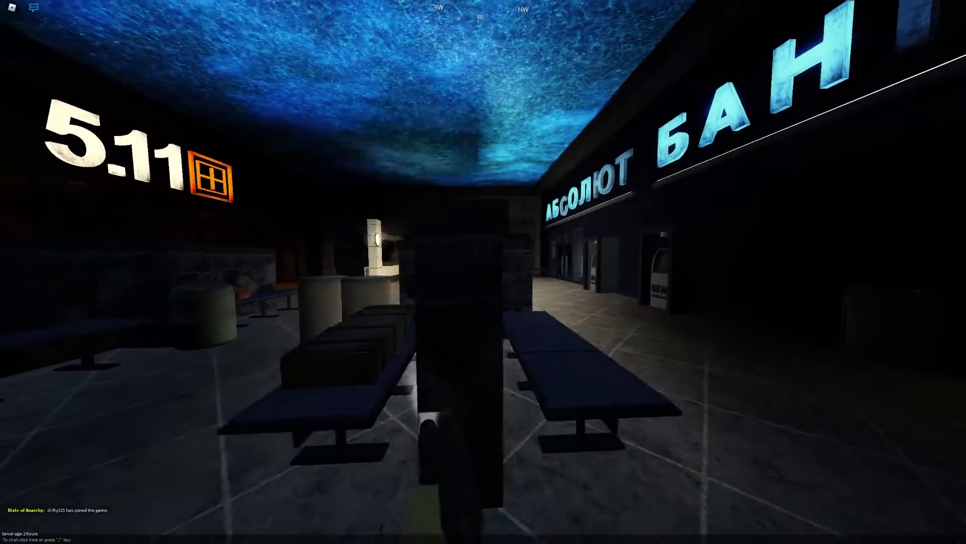
{"action": "key", "text": "w"}
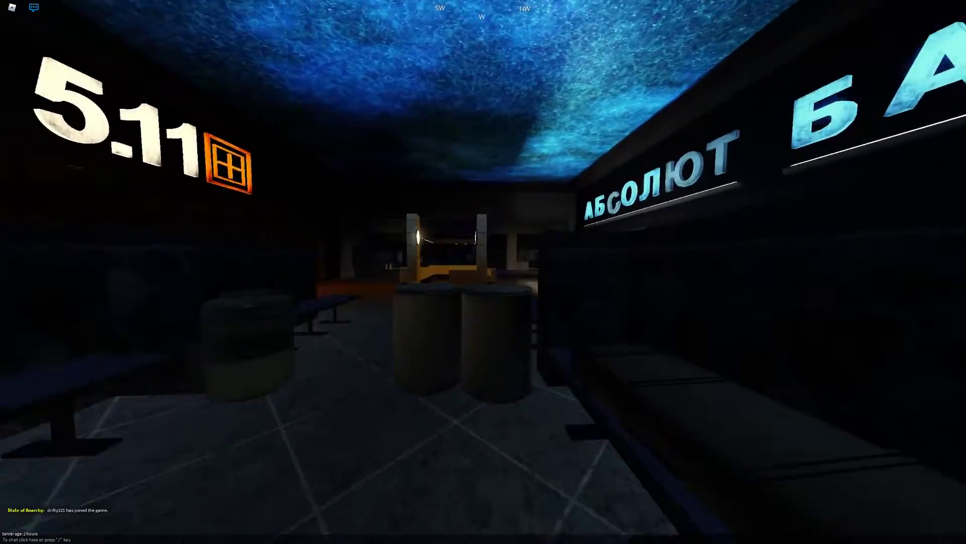
{"action": "key", "text": "w"}
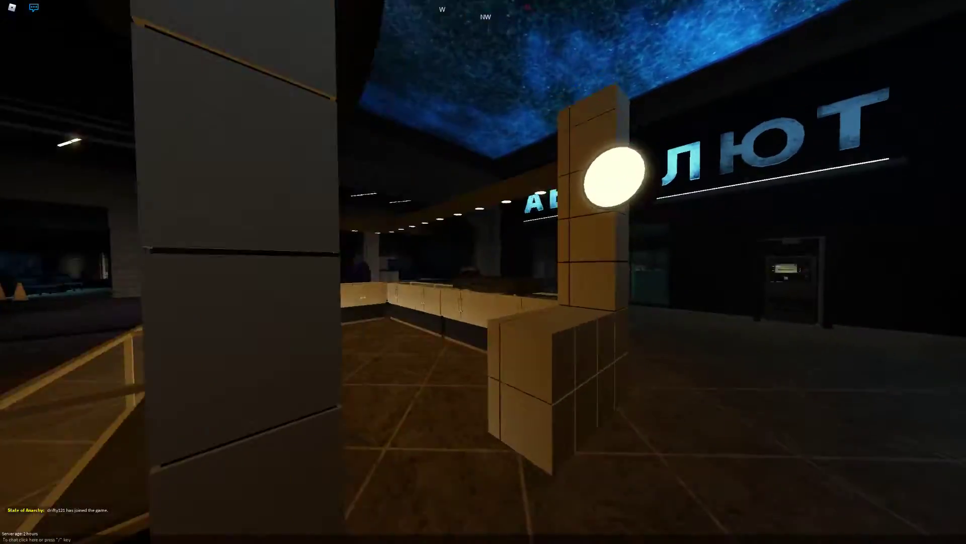
{"action": "key", "text": "w"}
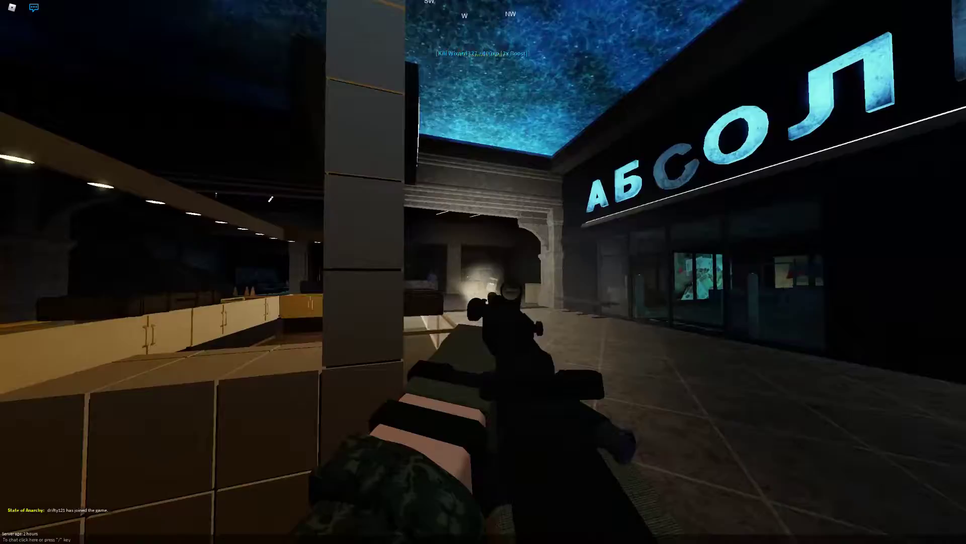
{"action": "key", "text": "w"}
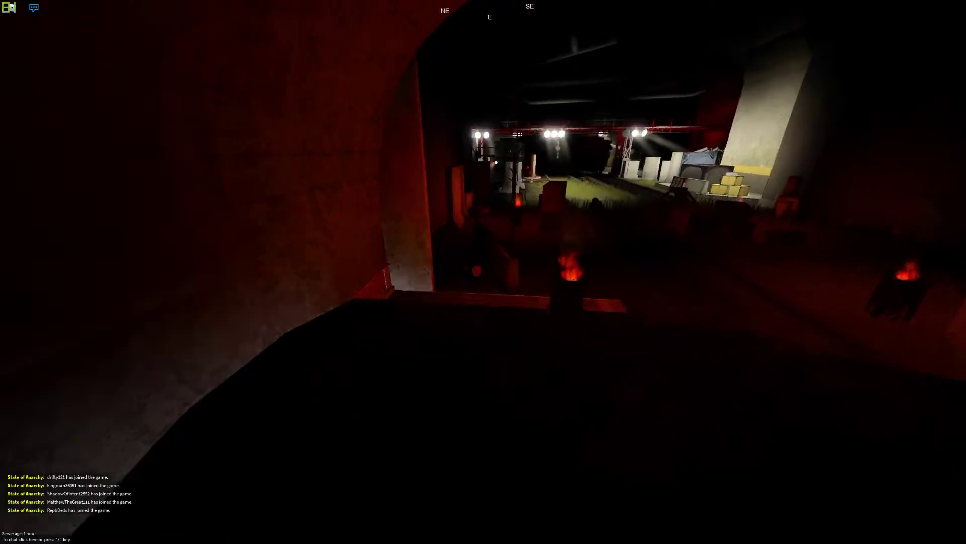
{"action": "right_click", "coordinate": [484, 272]}
{"action": "left_click", "coordinate": [484, 272]}
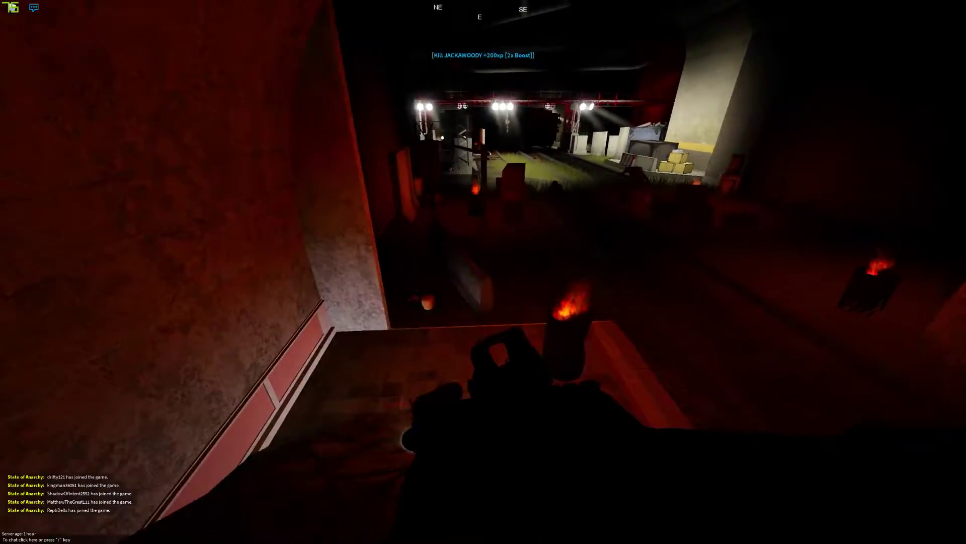
{"action": "key", "text": "w"}
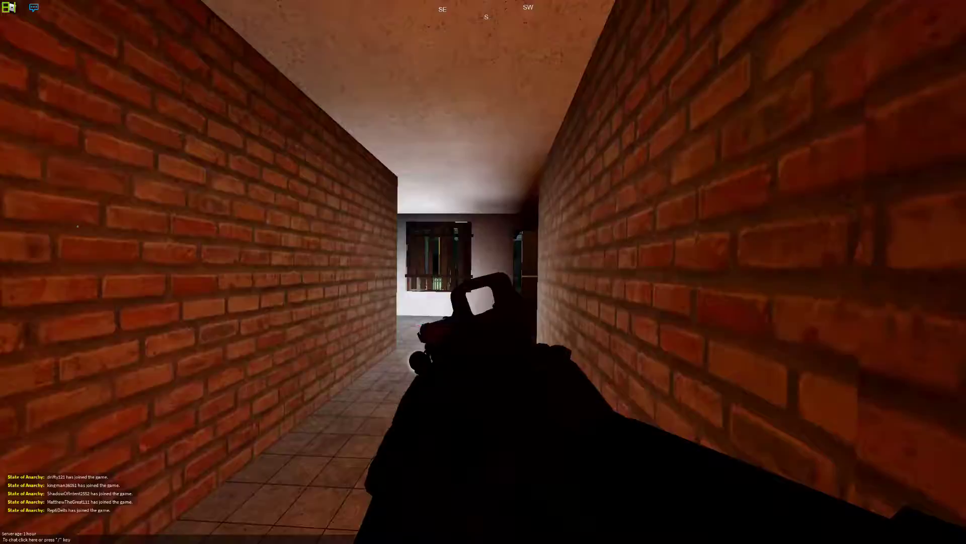
{"action": "key", "text": "w"}
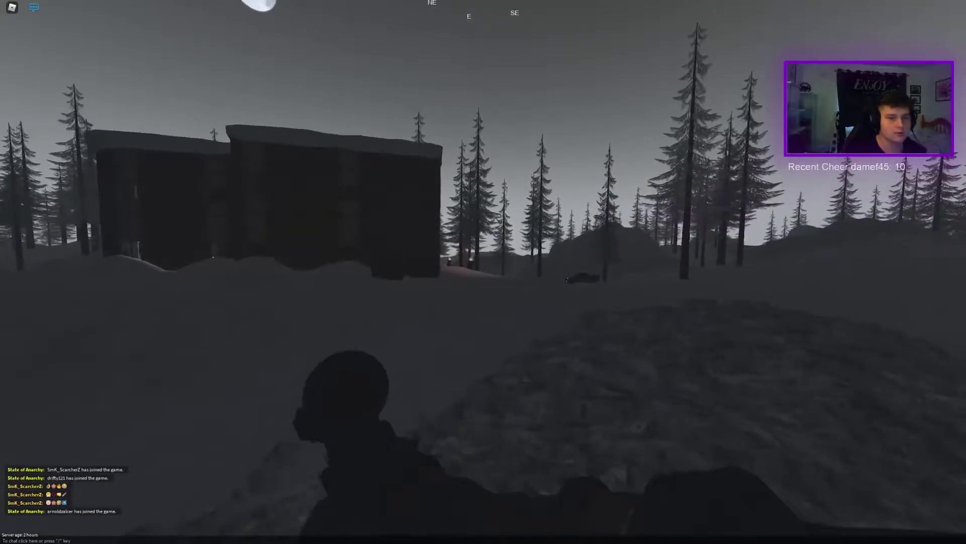
{"action": "key", "text": "w"}
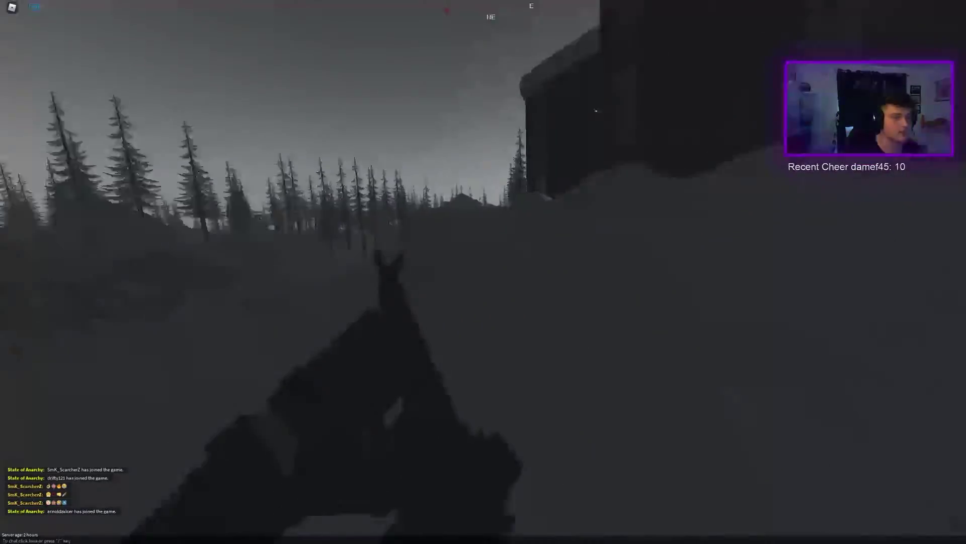
{"action": "key", "text": "w"}
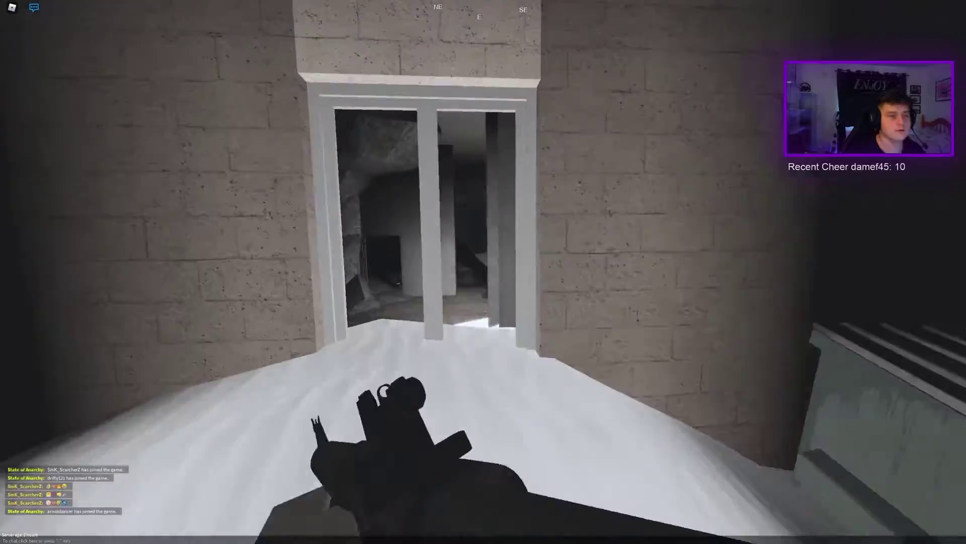
{"action": "key", "text": "w"}
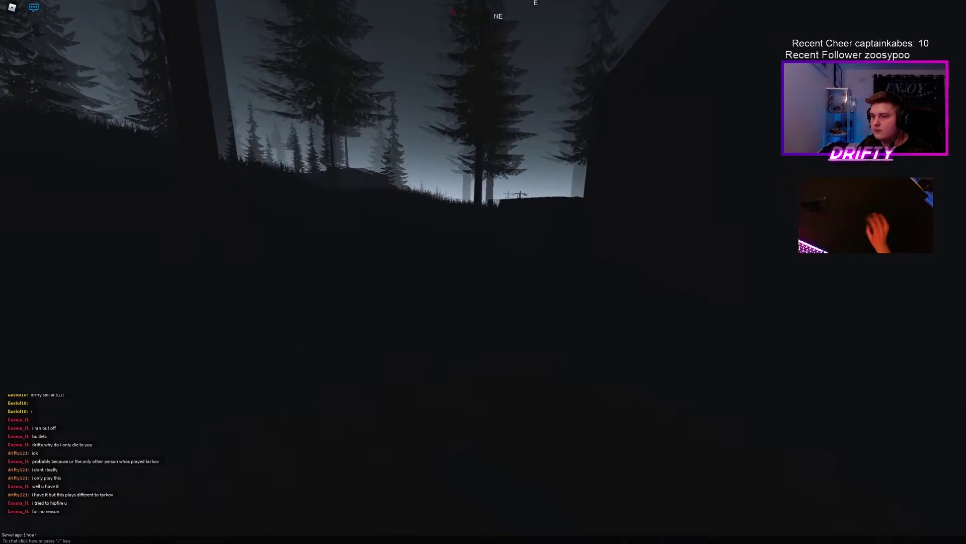
{"action": "key", "text": "g"}
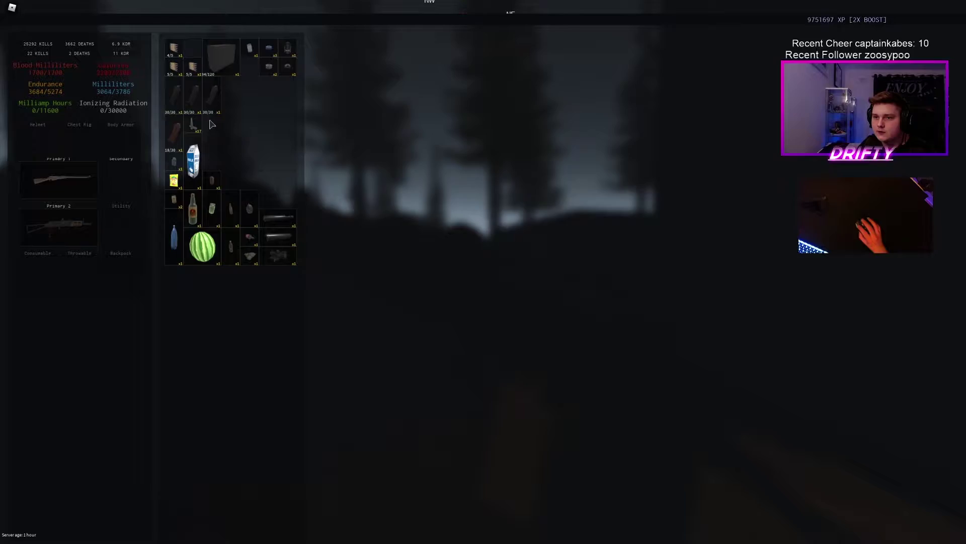
{"action": "key", "text": "Tab"}
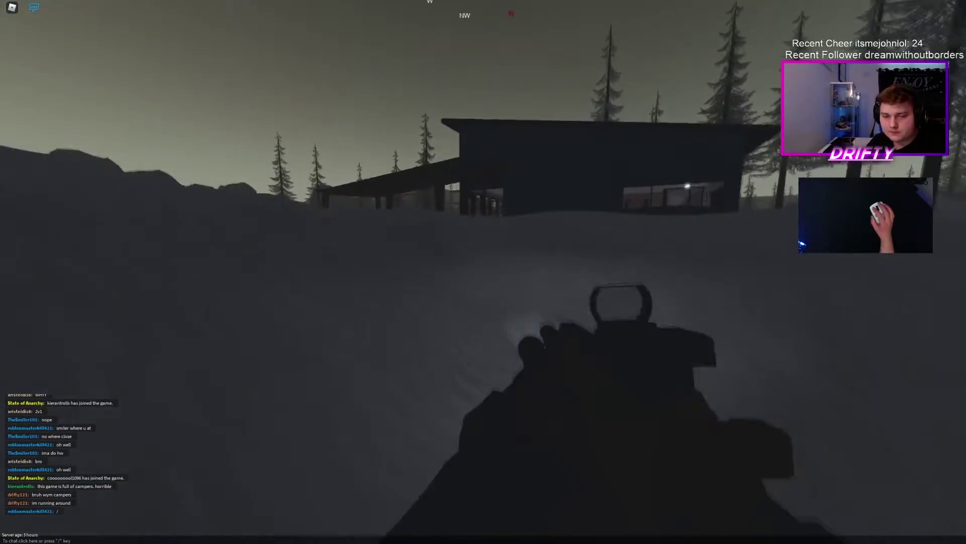
{"action": "key", "text": "w"}
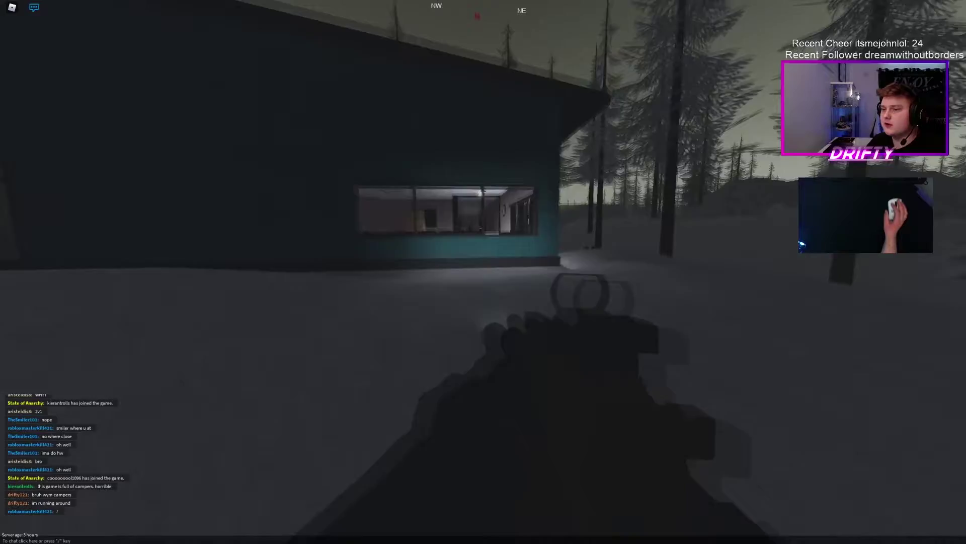
{"action": "key", "text": "w"}
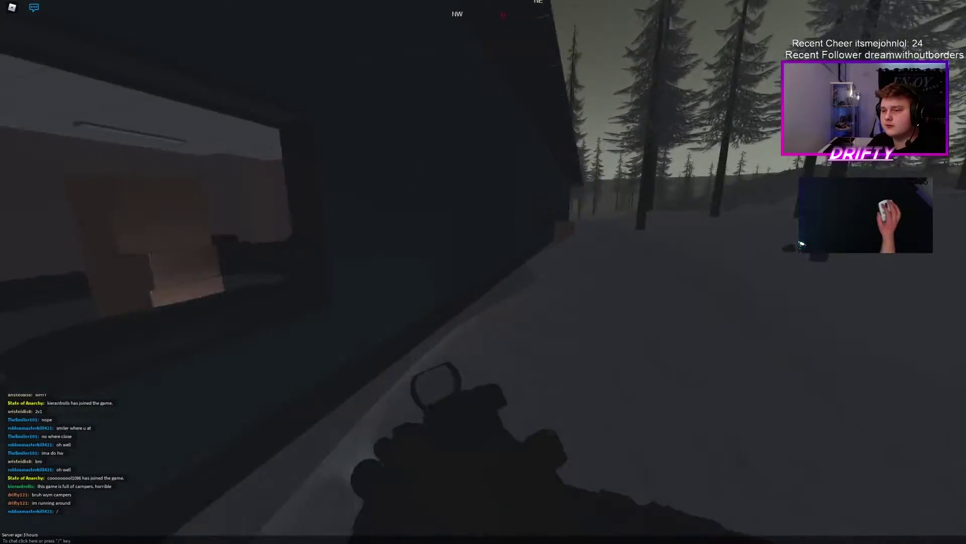
{"action": "key", "text": "w"}
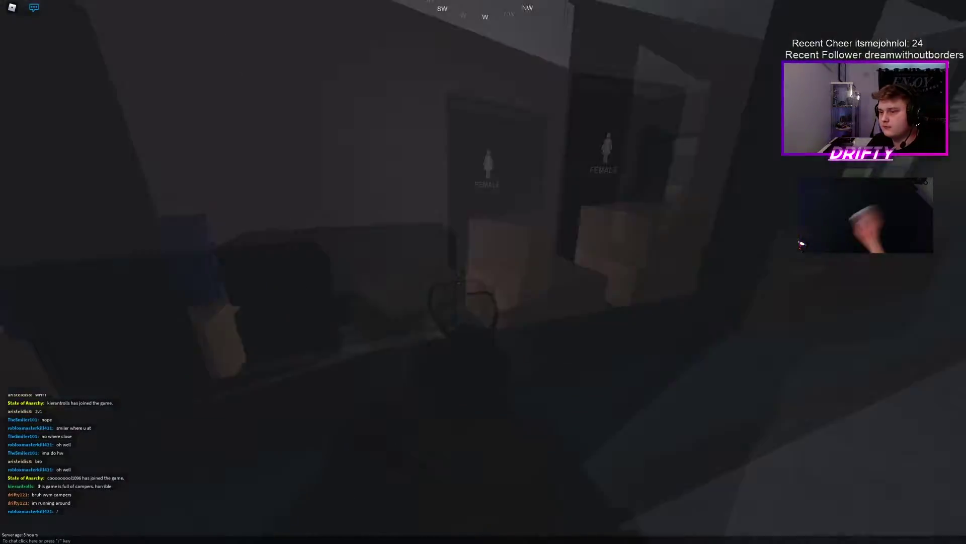
{"action": "key", "text": "w"}
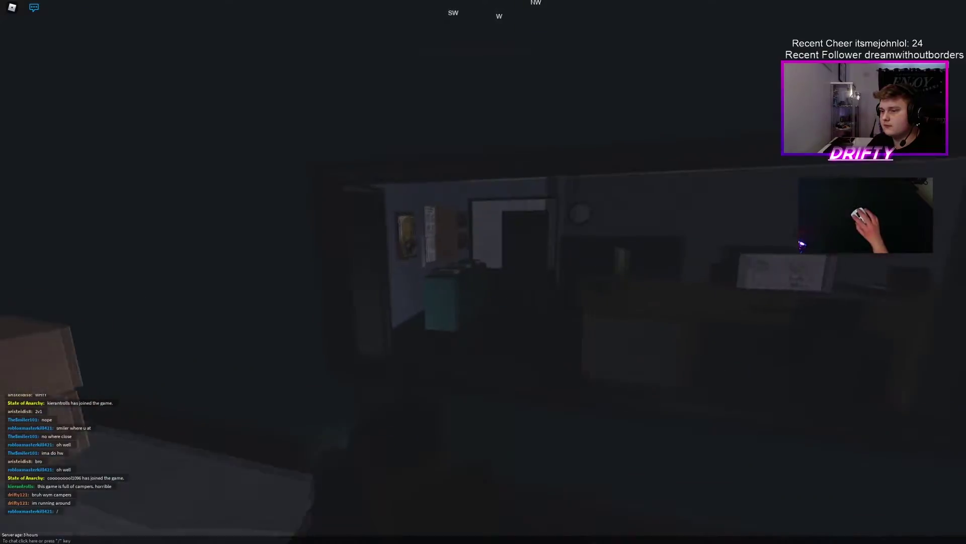
{"action": "key", "text": "w"}
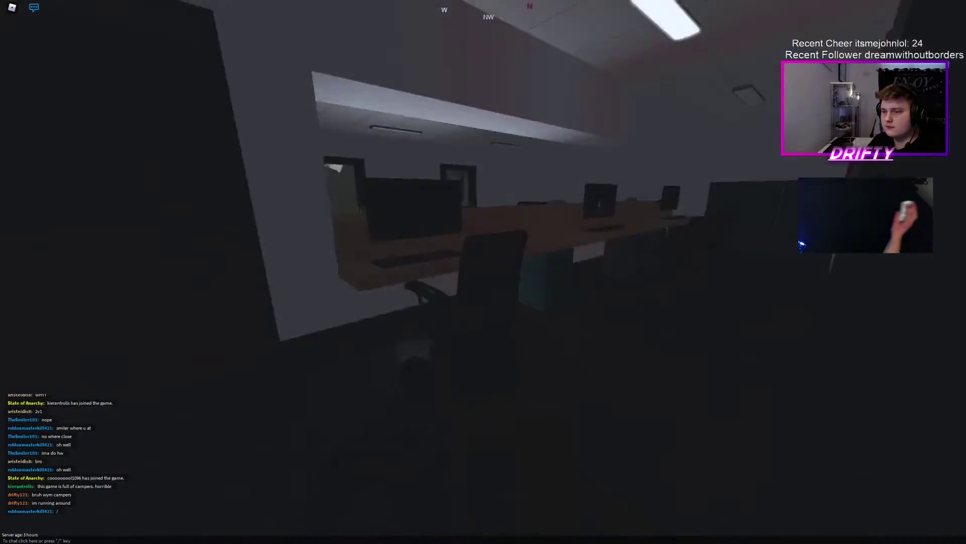
{"action": "key", "text": "w"}
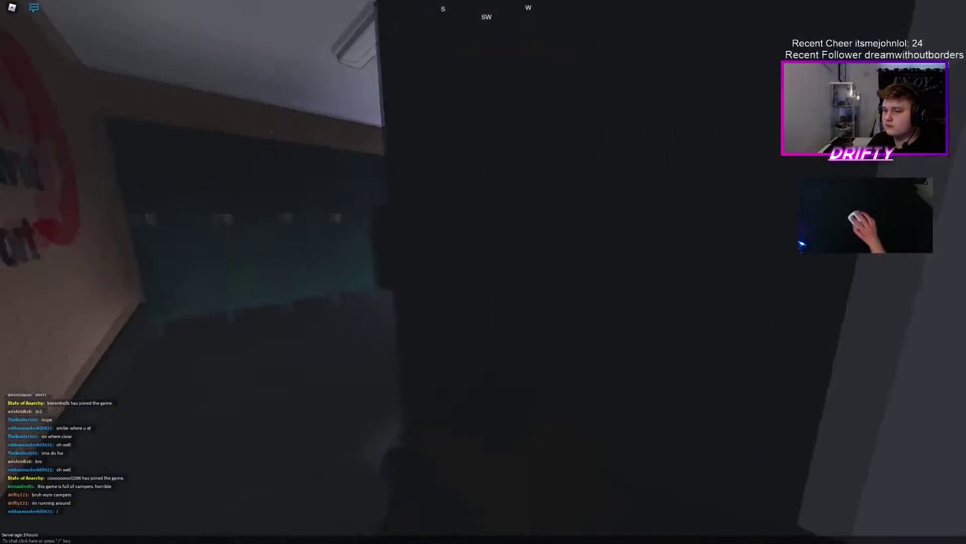
{"action": "key", "text": "w"}
{"action": "left_click", "coordinate": [483, 272]}
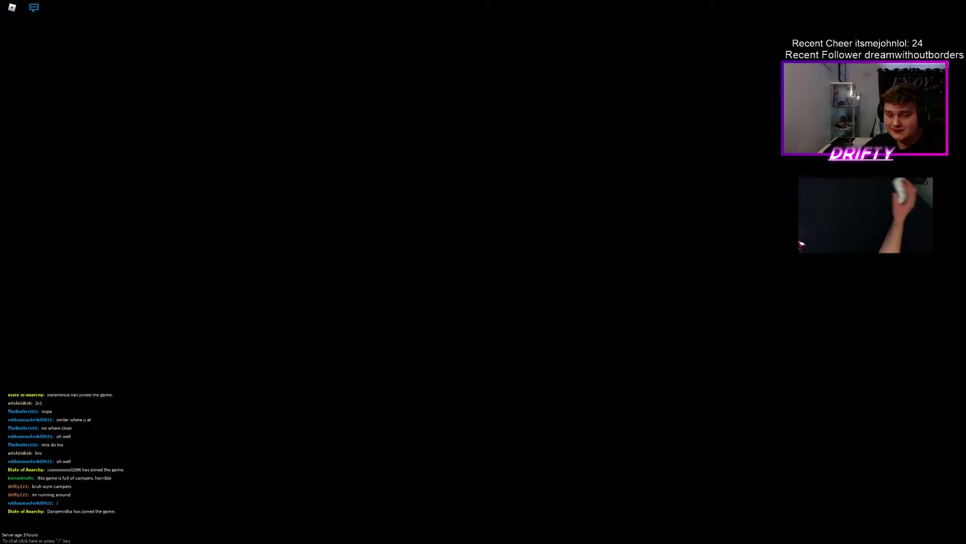
{"action": "key", "text": "Escape"}
{"action": "key", "text": "Escape"}
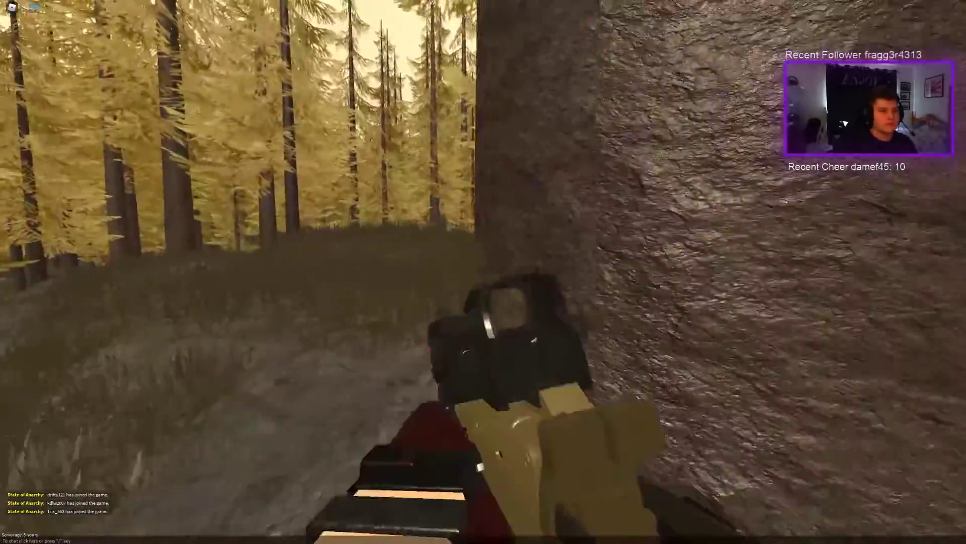
{"action": "left_click", "coordinate": [483, 272]}
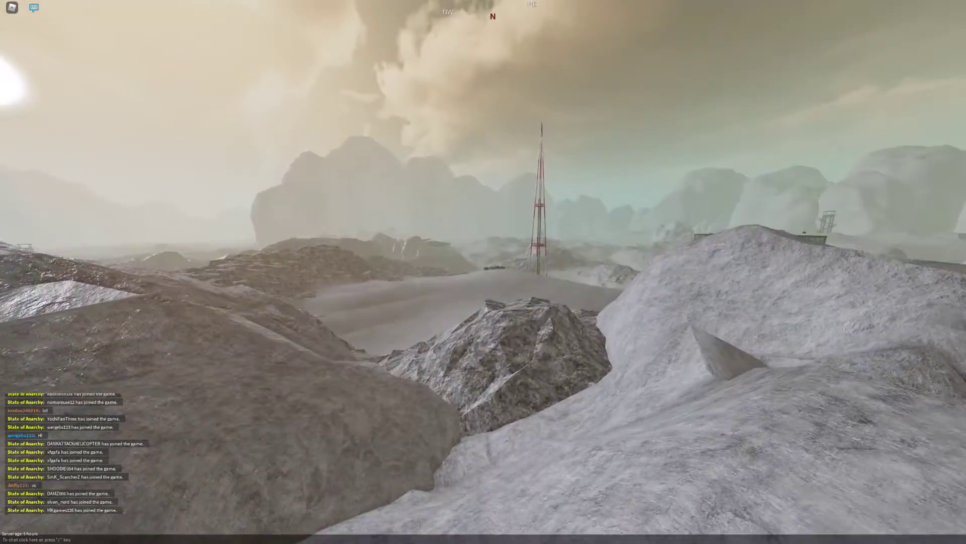
{"action": "key", "text": "1"}
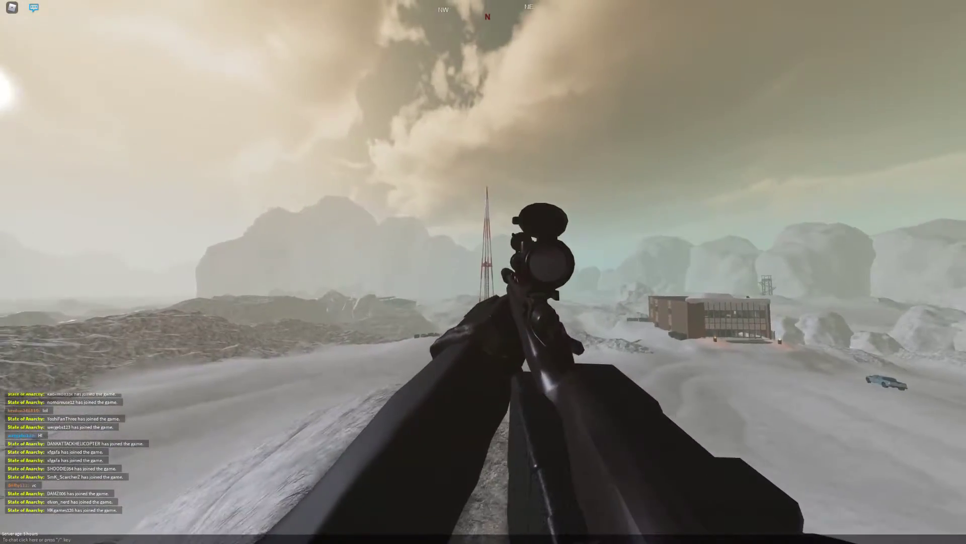
{"action": "key", "text": "r"}
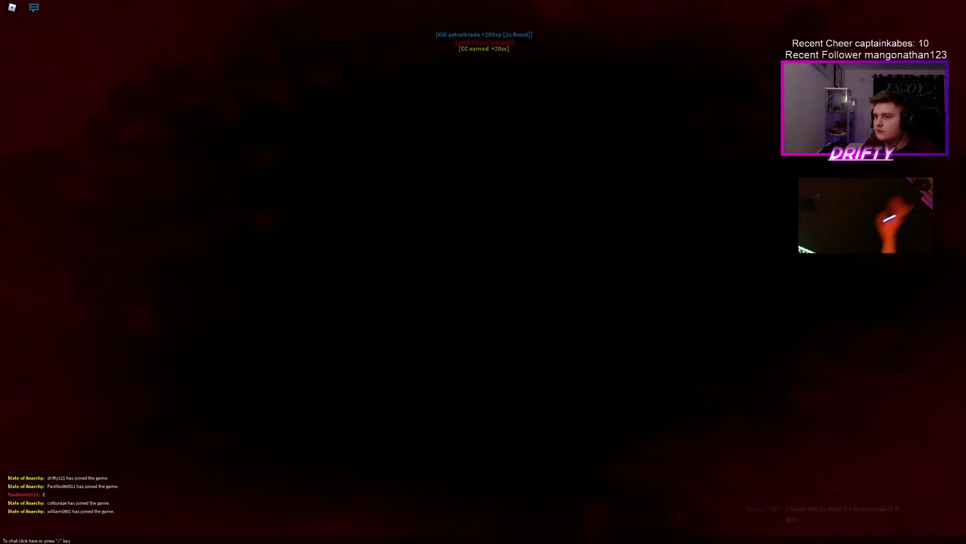
{"action": "key", "text": "Escape"}
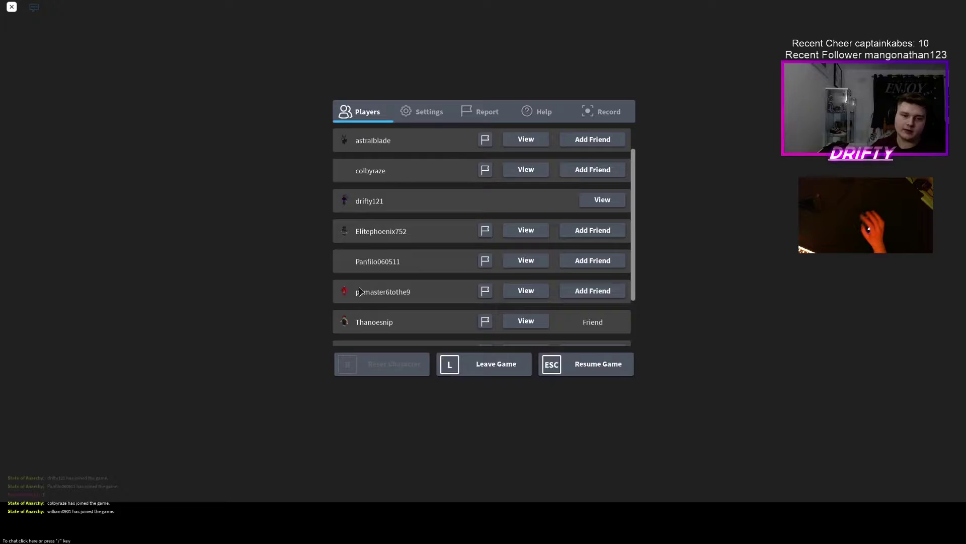
{"action": "key", "text": "Escape"}
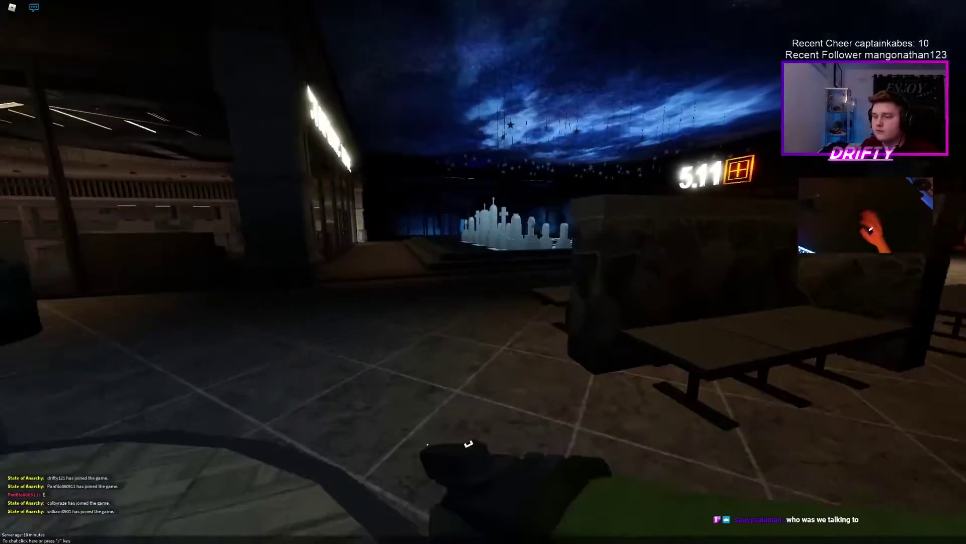
{"action": "key", "text": "Tab"}
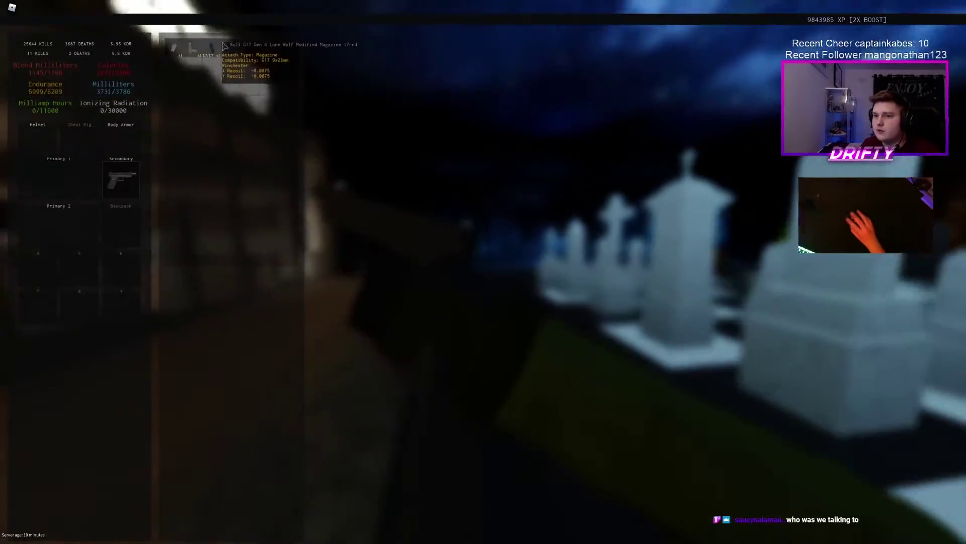
{"action": "key", "text": "w"}
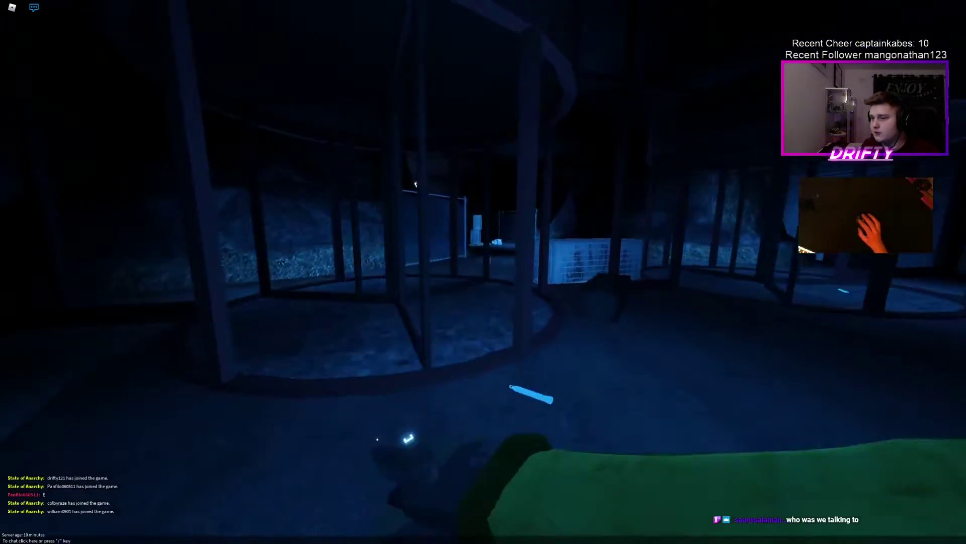
{"action": "key", "text": "w"}
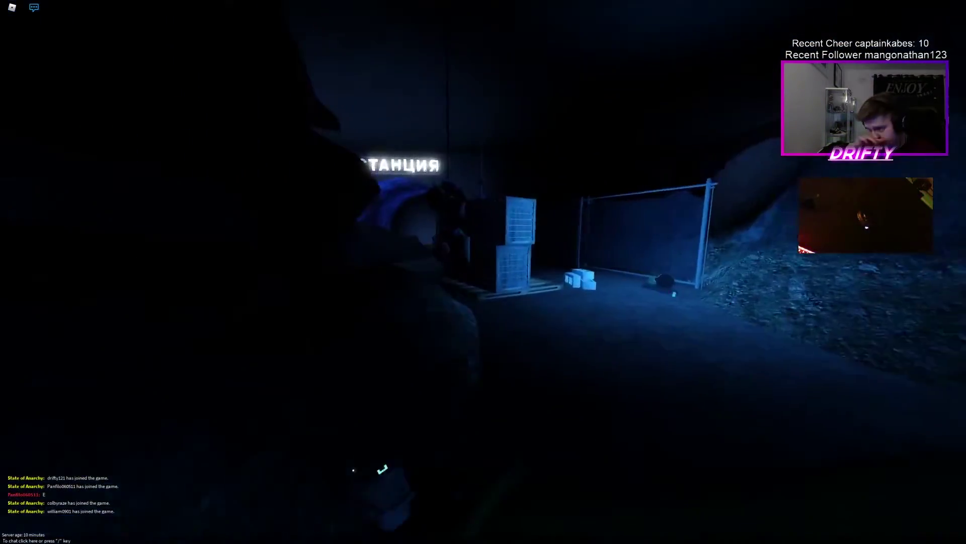
{"action": "key", "text": "w"}
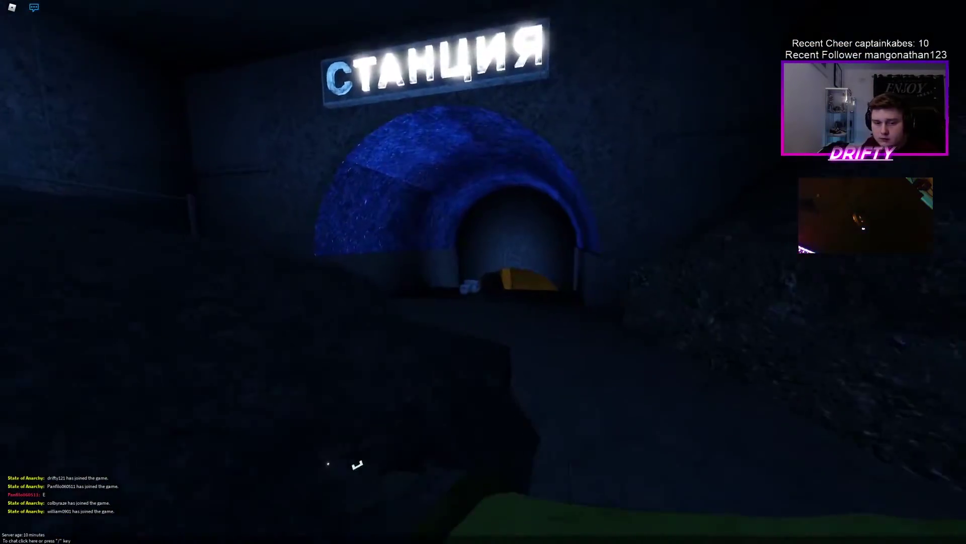
{"action": "key", "text": "w"}
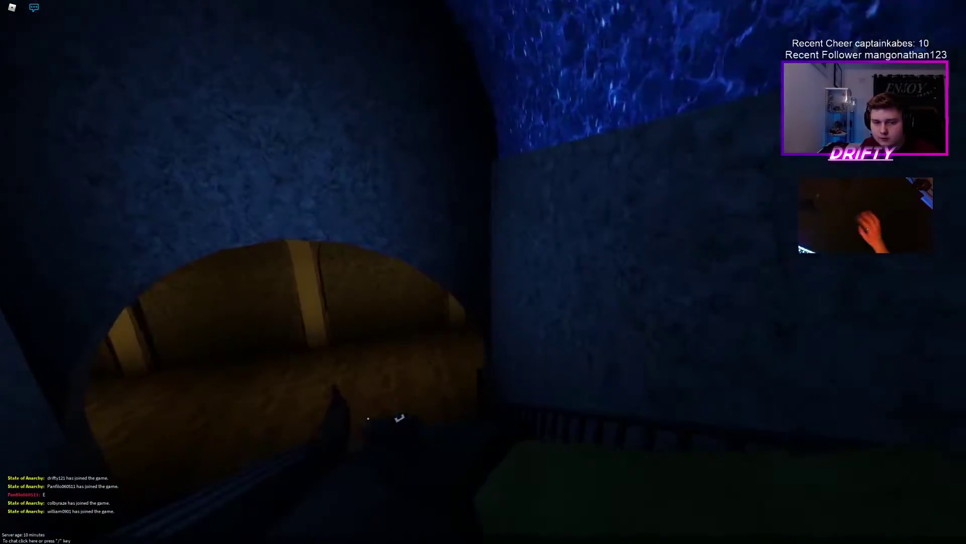
{"action": "key", "text": "w"}
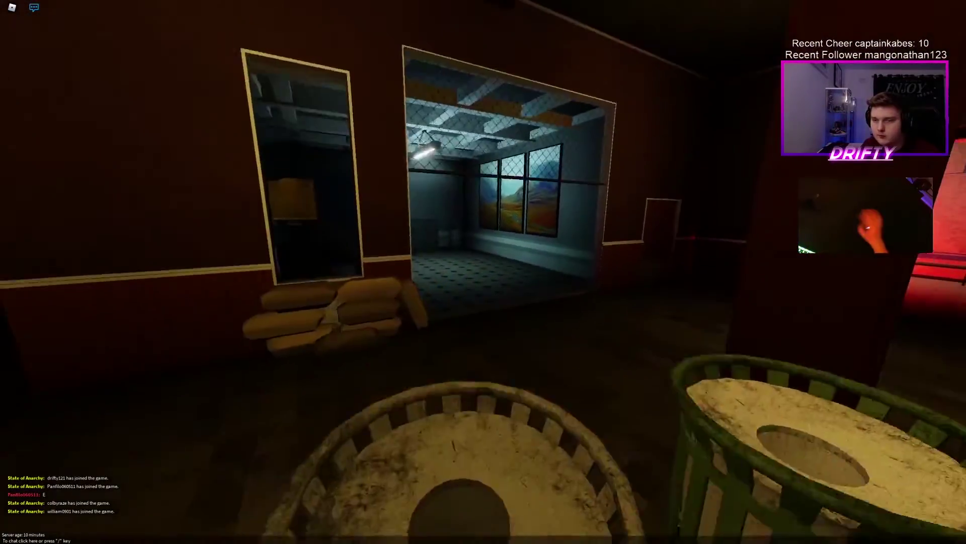
{"action": "key", "text": "w"}
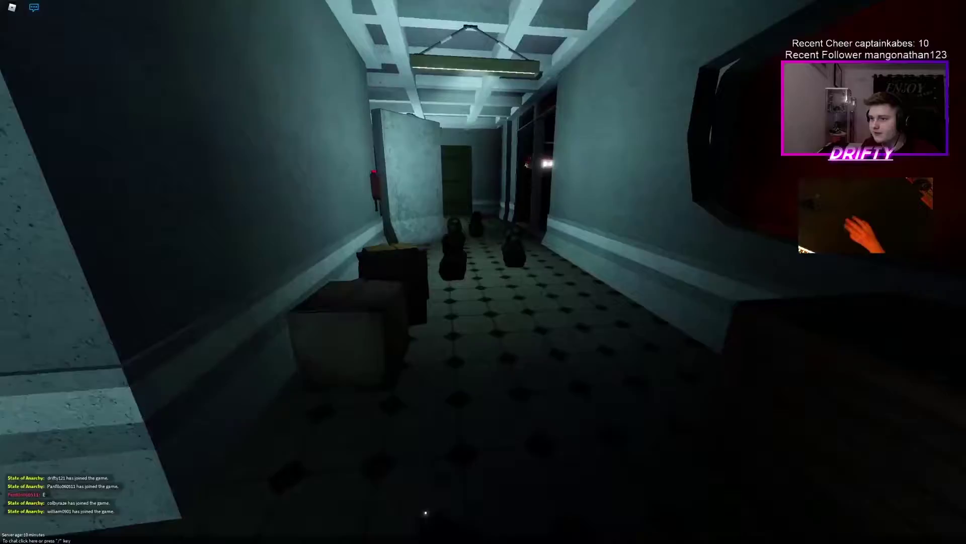
{"action": "key", "text": "w"}
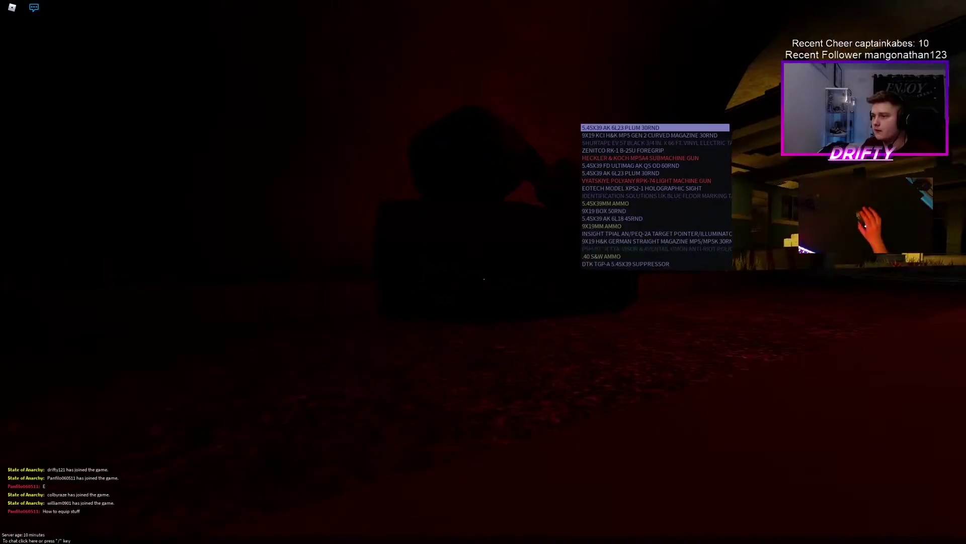
{"action": "key", "text": "w"}
{"action": "left_click", "coordinate": [483, 271]}
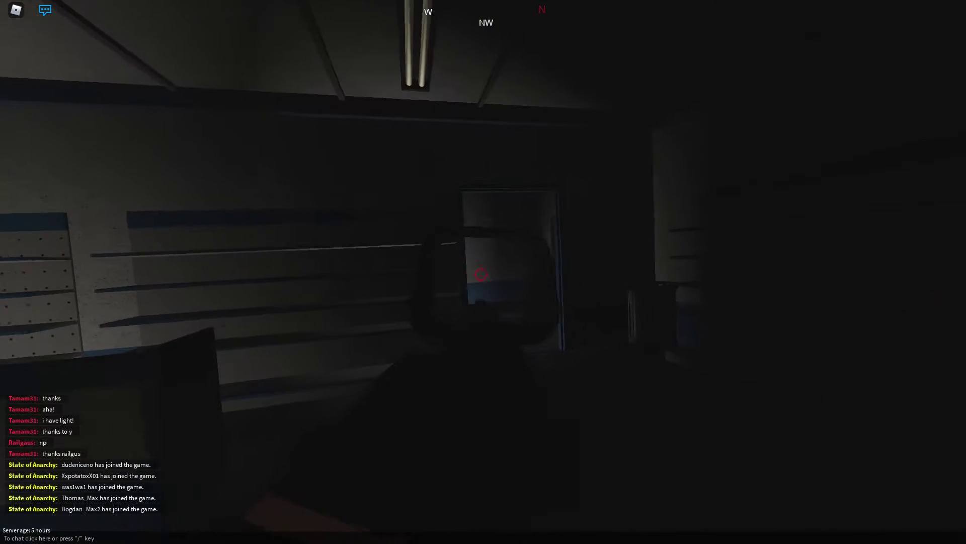
{"action": "key", "text": "q"}
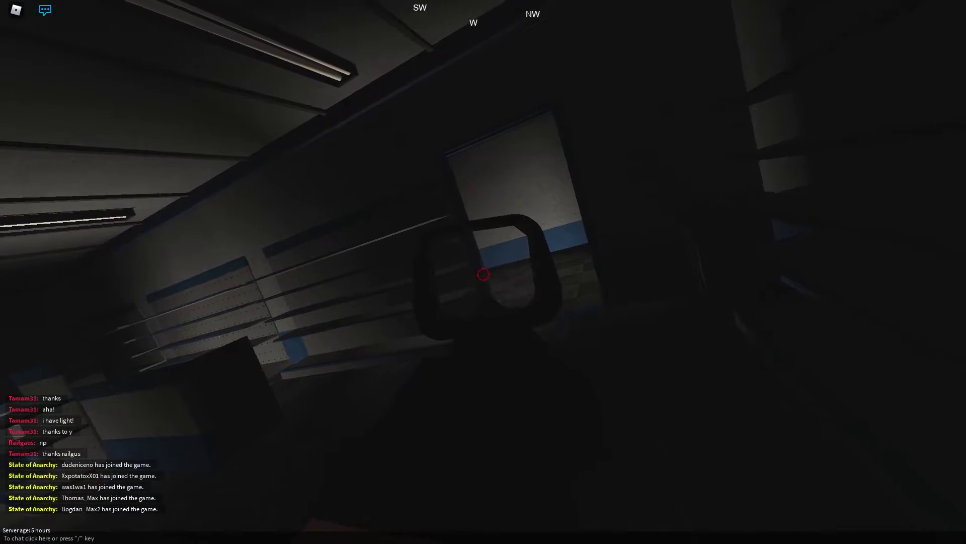
{"action": "left_click", "coordinate": [483, 272]}
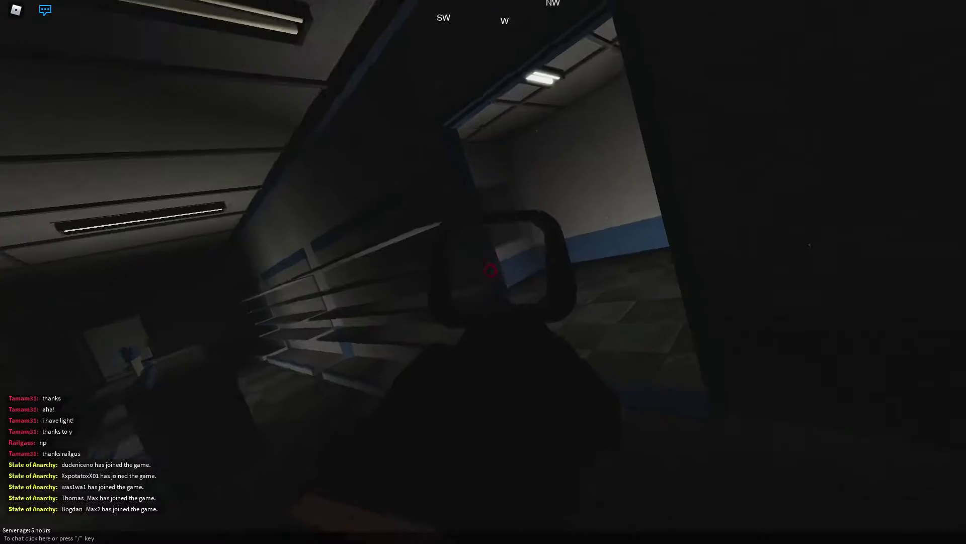
{"action": "left_click", "coordinate": [486, 273]}
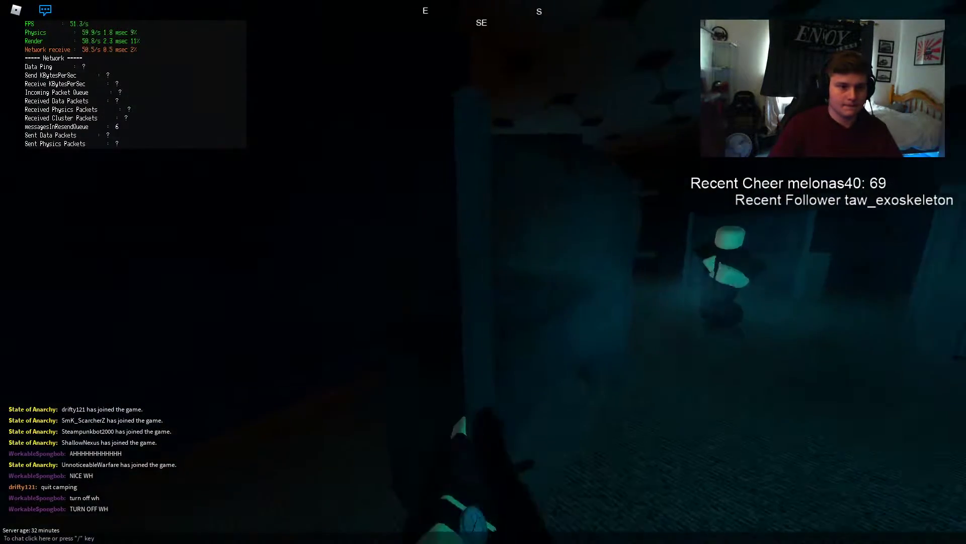
{"action": "left_click", "coordinate": [730, 258]}
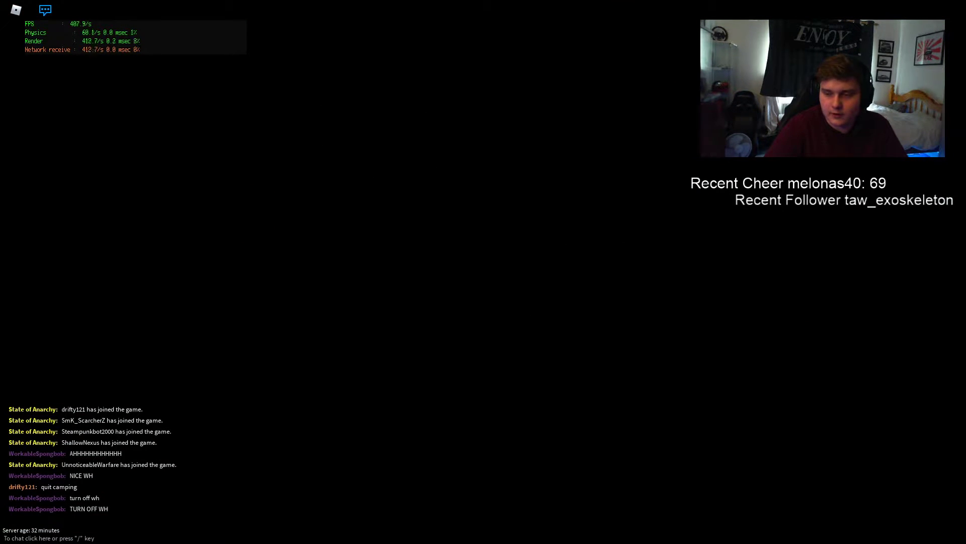
{"action": "key", "text": "shift+F3"}
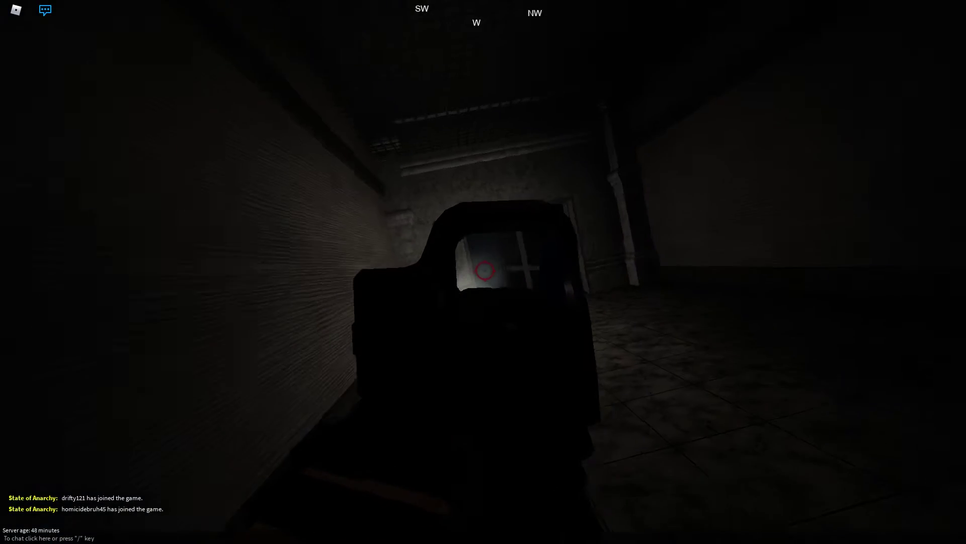
{"action": "left_click", "coordinate": [483, 272]}
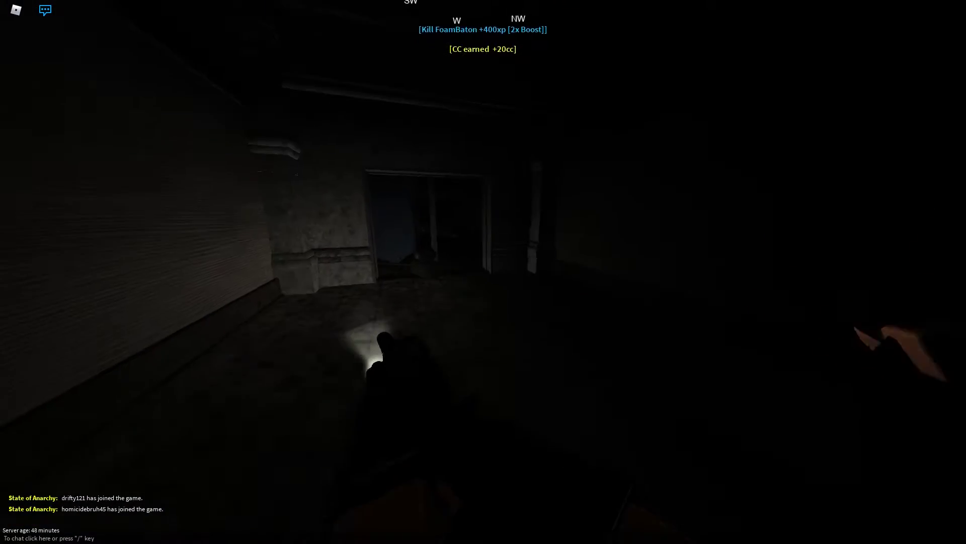
{"action": "key", "text": "w"}
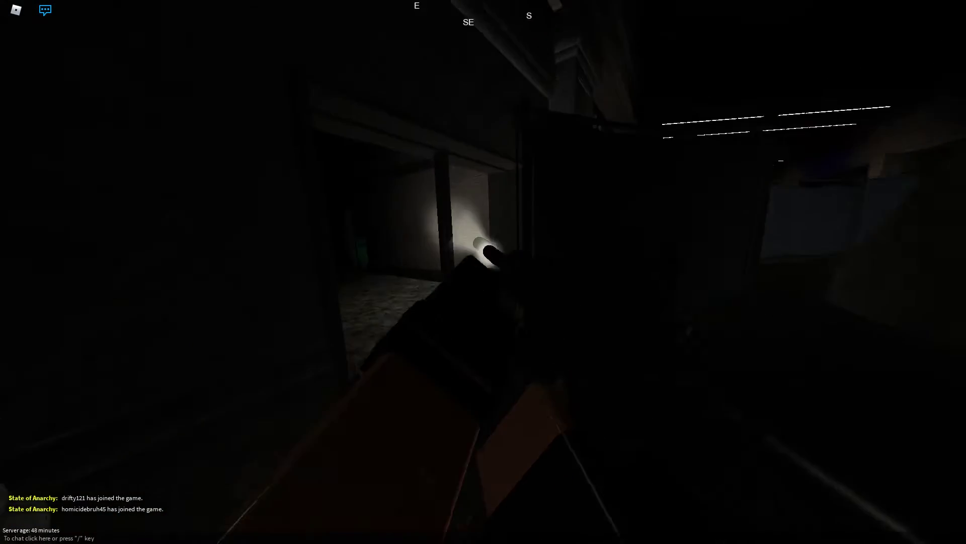
{"action": "key", "text": "Tab"}
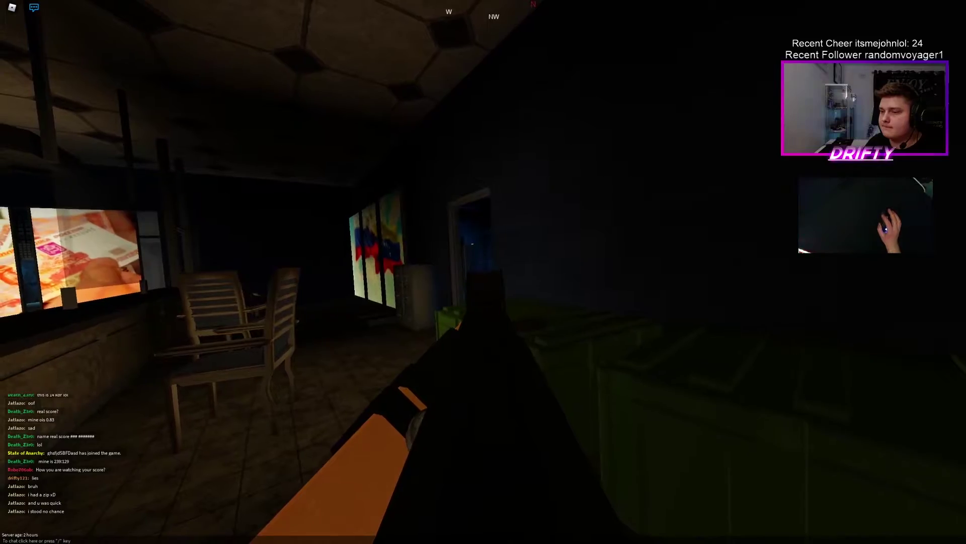
{"action": "key", "text": "w"}
{"action": "key", "text": "w"}
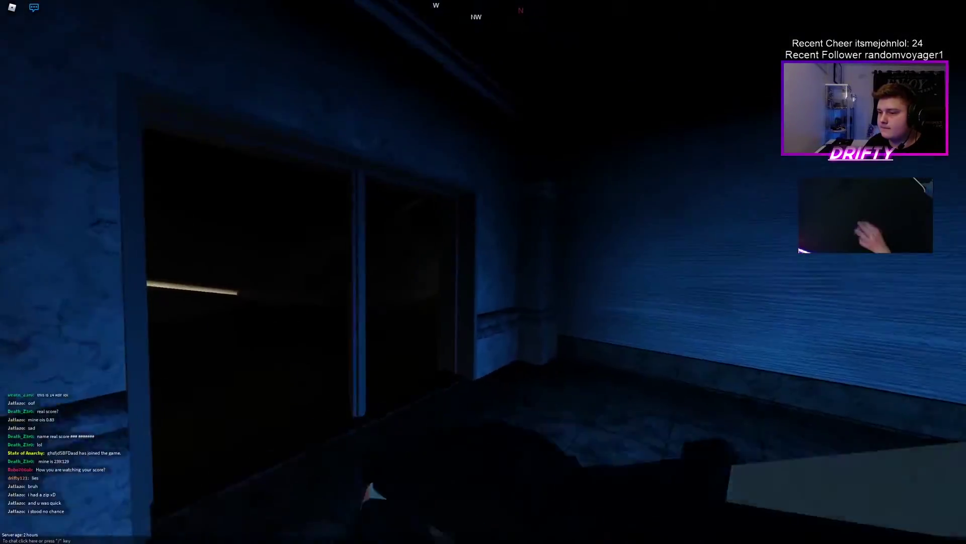
{"action": "left_click", "coordinate": [483, 272]}
{"action": "key", "text": "w"}
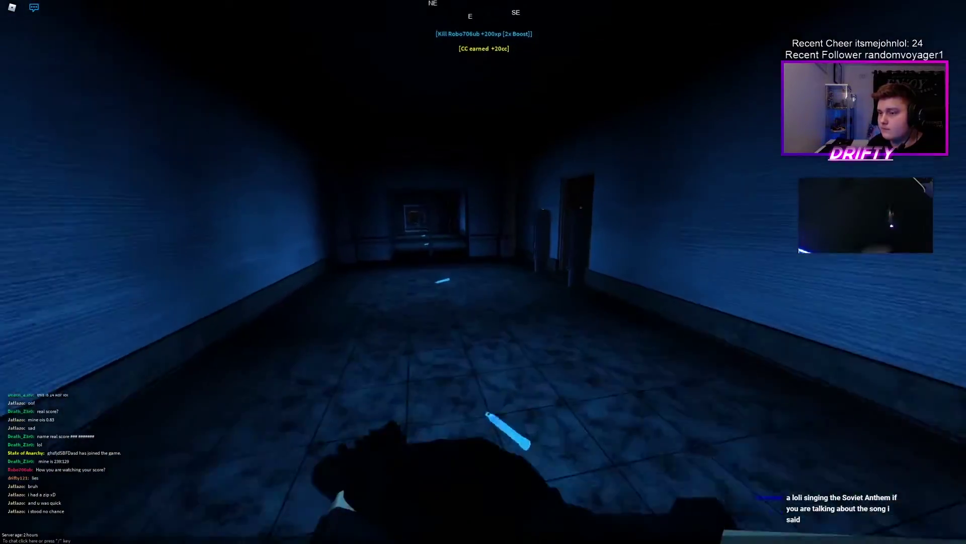
{"action": "key", "text": "w"}
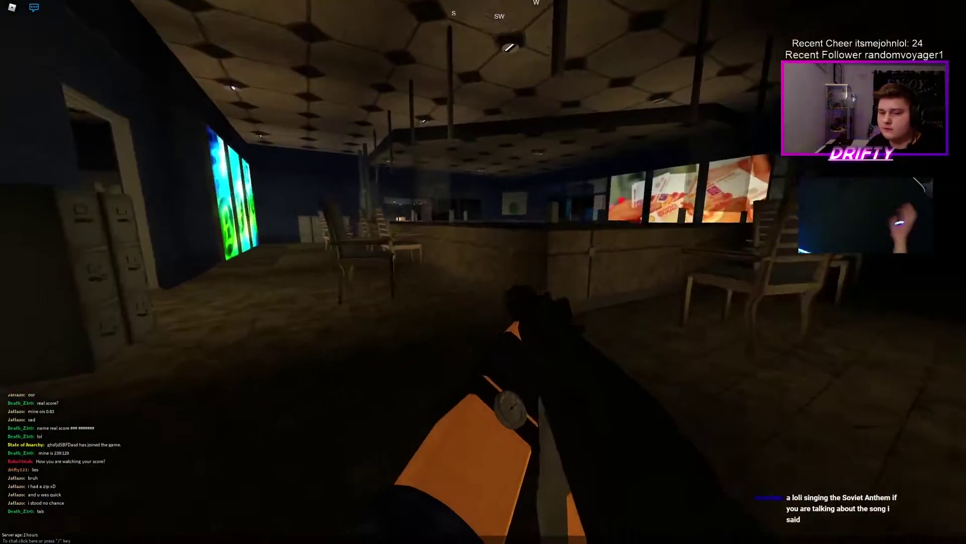
{"action": "key", "text": "w"}
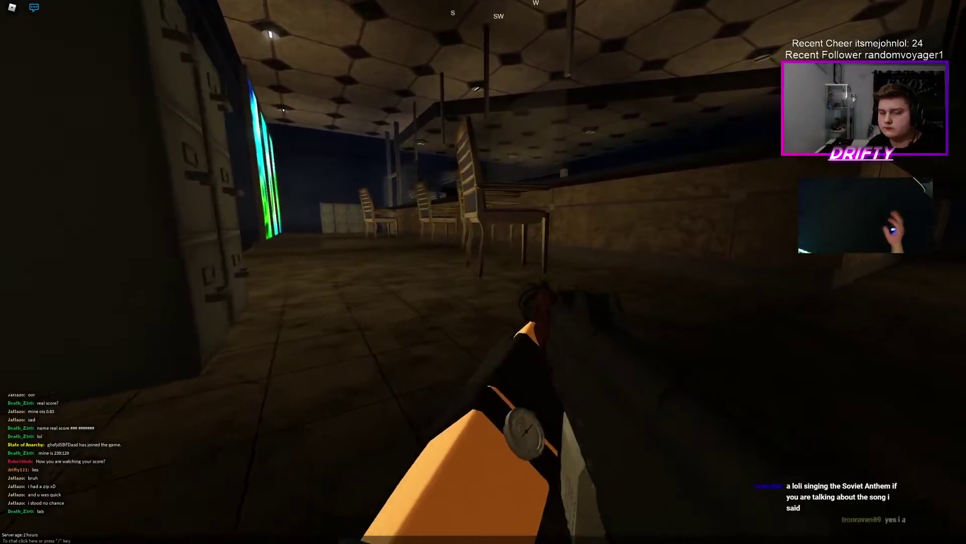
{"action": "key", "text": "w"}
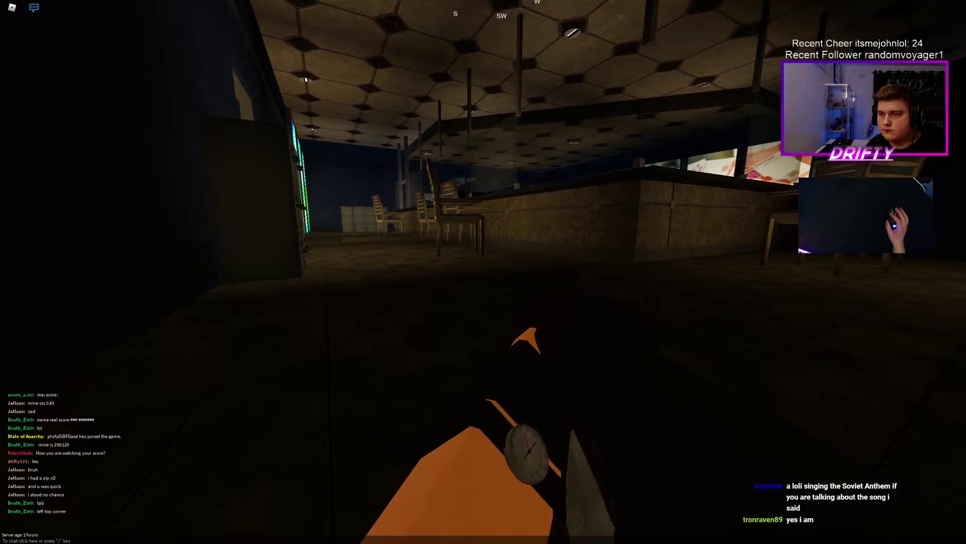
{"action": "key", "text": "w"}
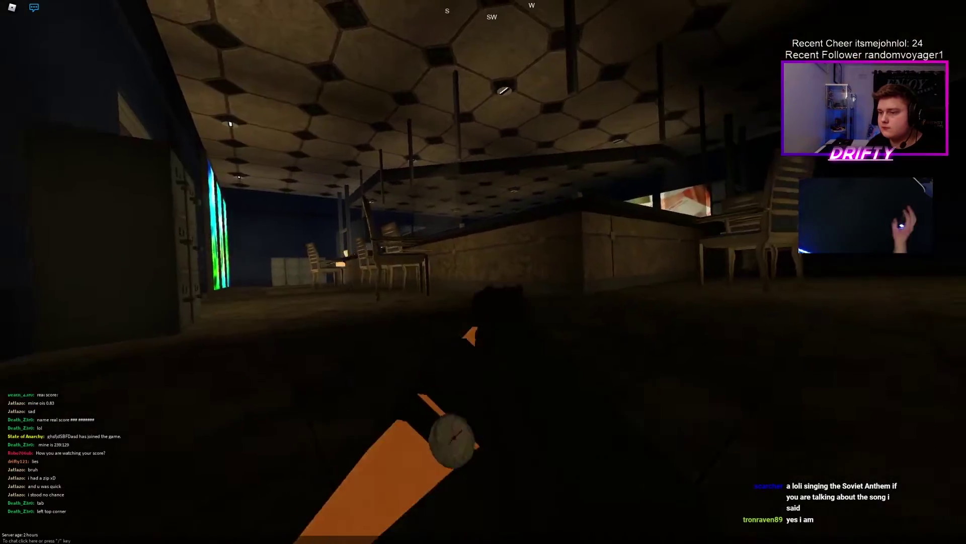
{"action": "key", "text": "w"}
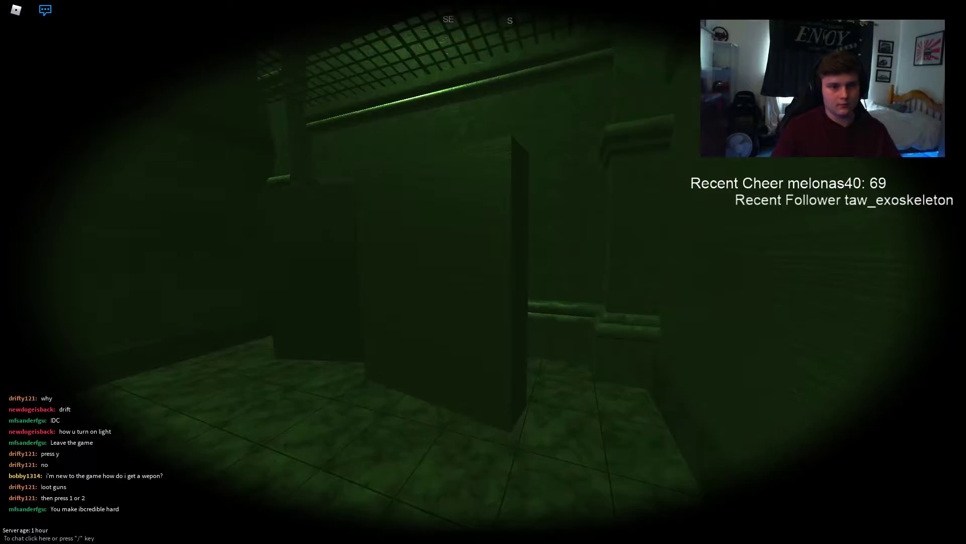
{"action": "key", "text": "w"}
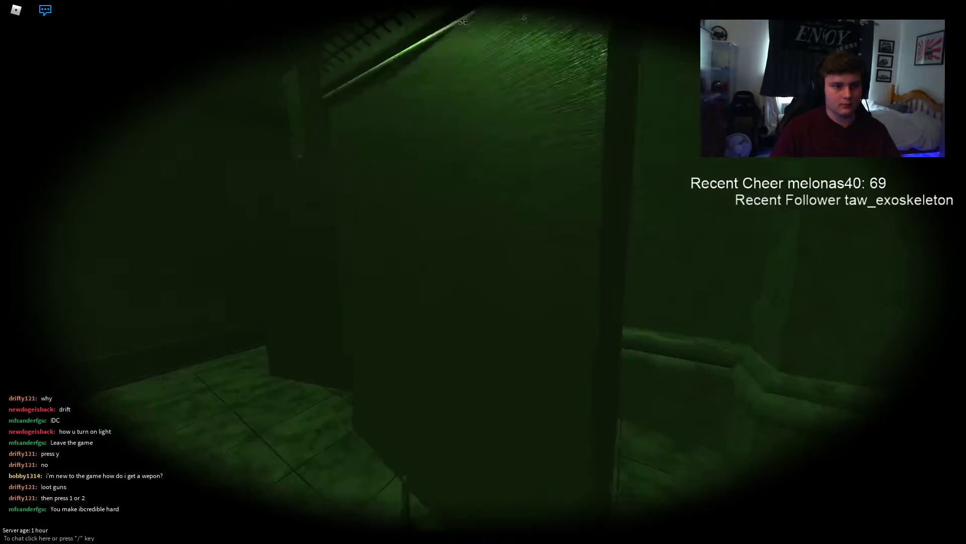
{"action": "key", "text": "w"}
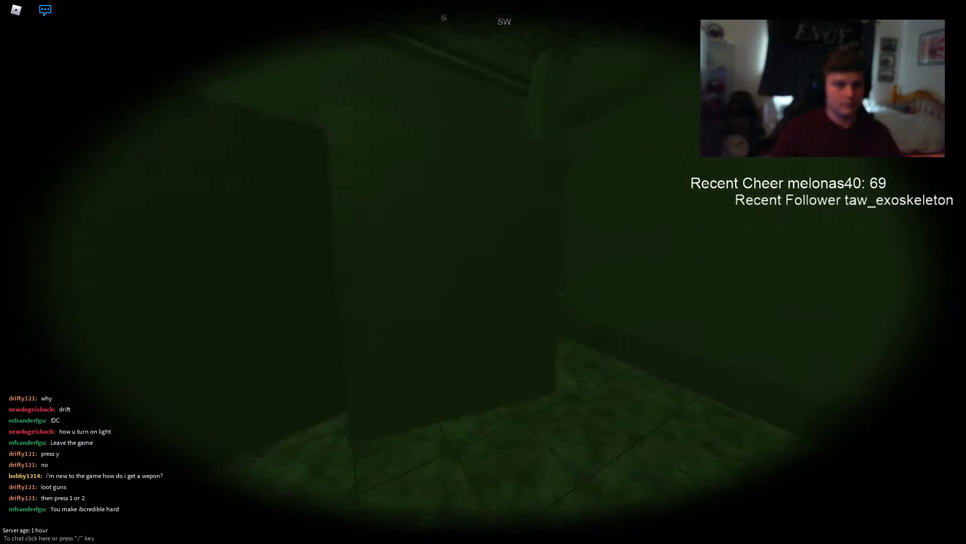
{"action": "key", "text": "n"}
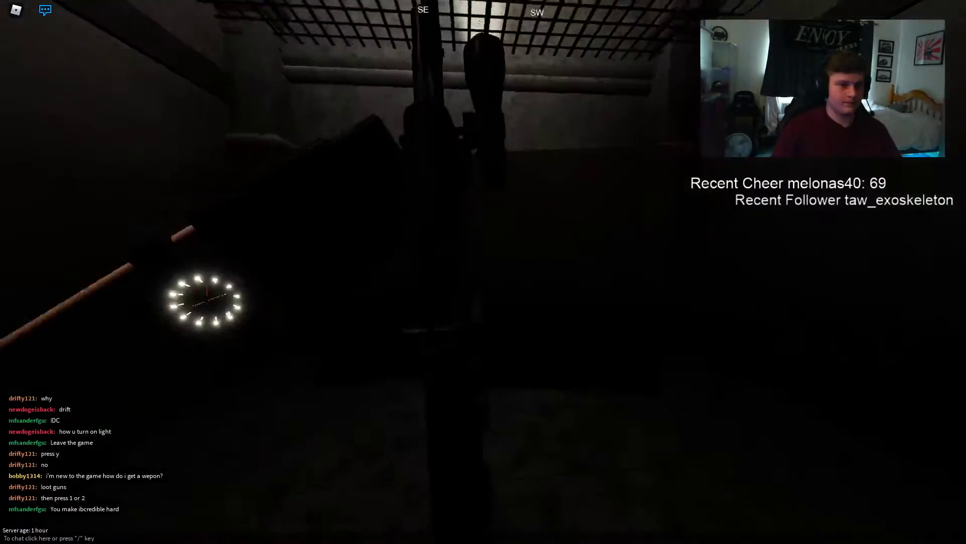
{"action": "key", "text": "w"}
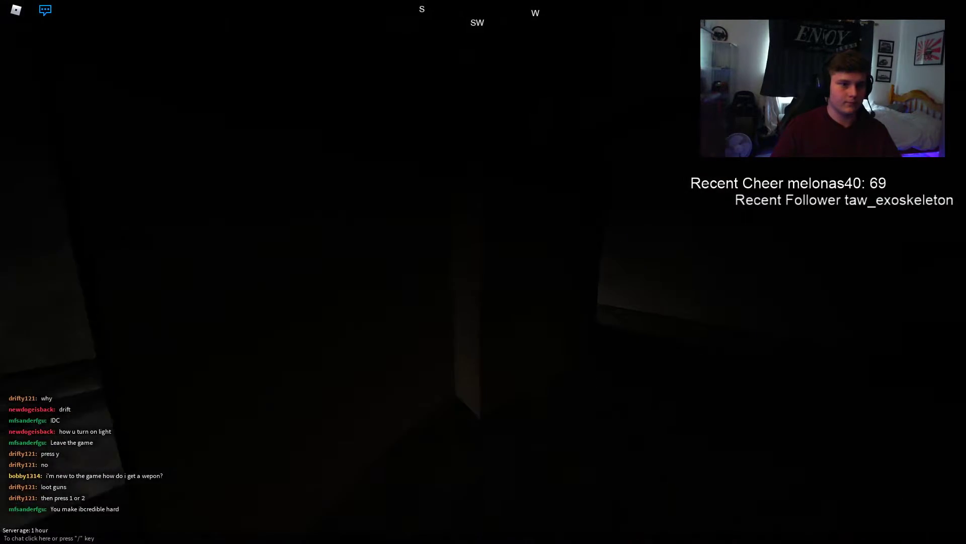
{"action": "key", "text": "w"}
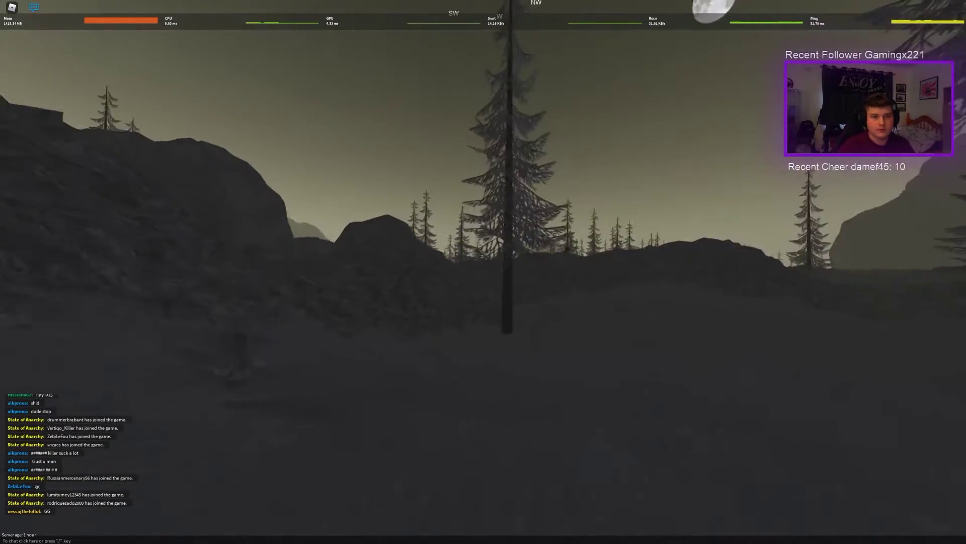
{"action": "right_click", "coordinate": [484, 272]}
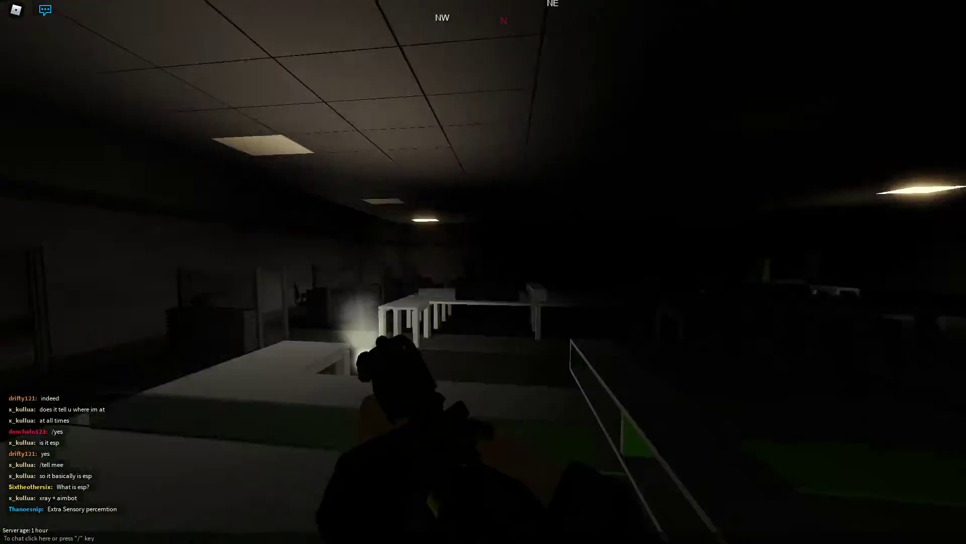
{"action": "right_click", "coordinate": [483, 272]}
{"action": "left_click", "coordinate": [483, 272]}
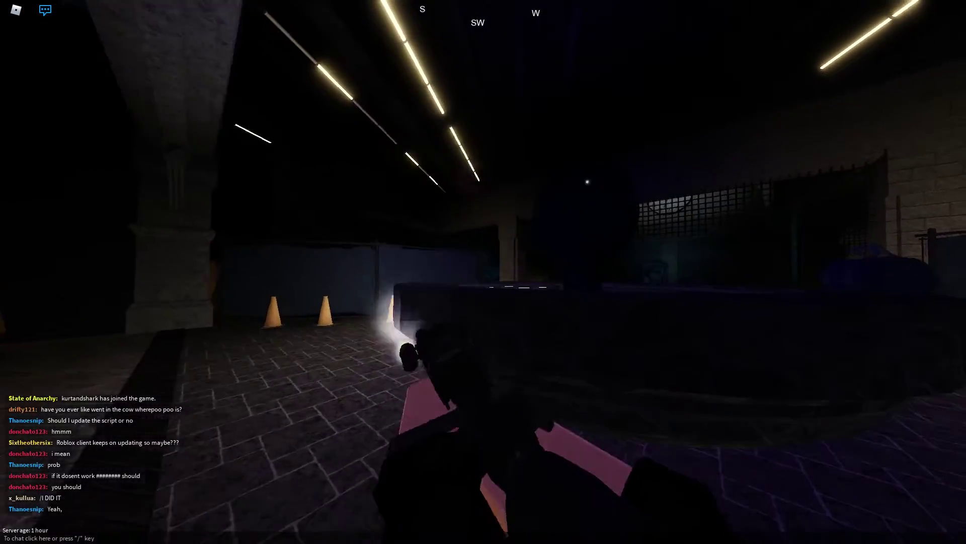
{"action": "right_click", "coordinate": [483, 272]}
{"action": "key", "text": "w"}
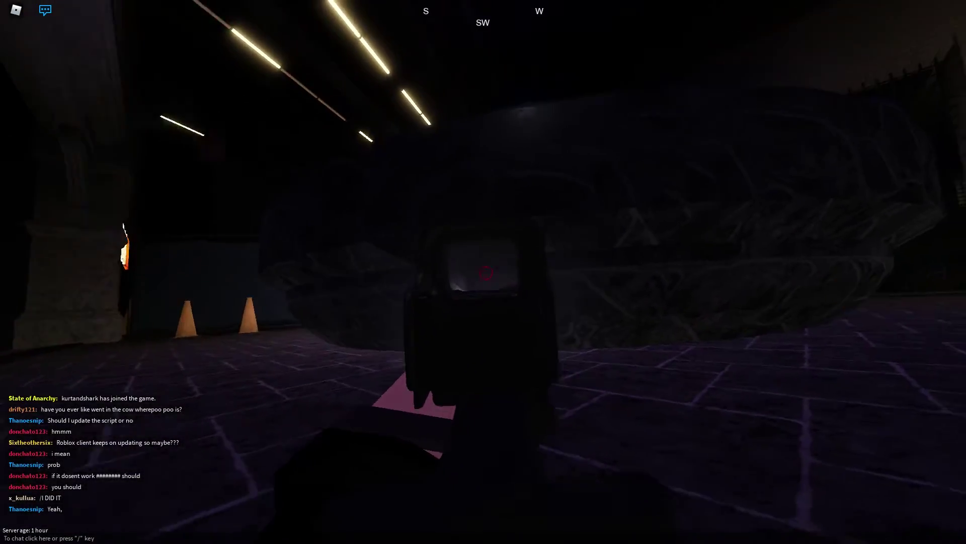
{"action": "left_click", "coordinate": [483, 272]}
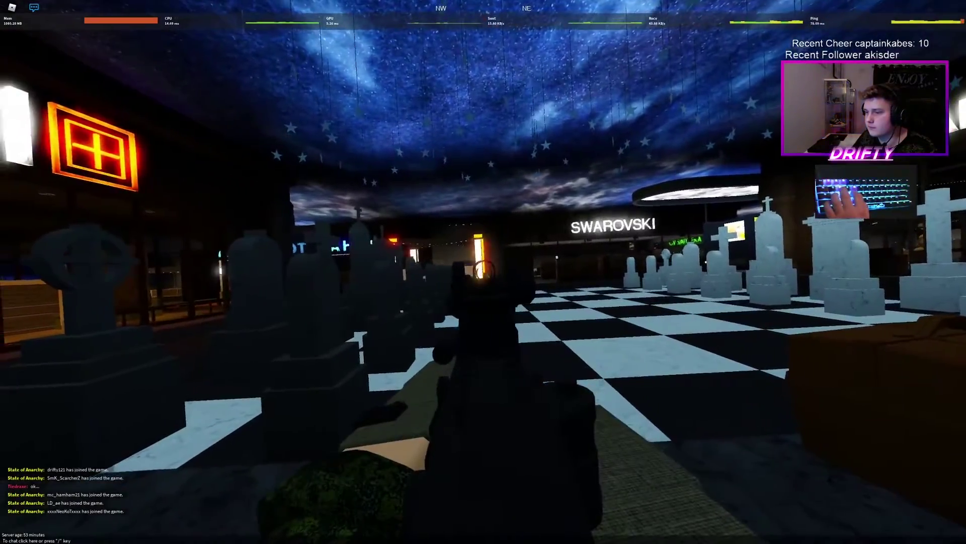
{"action": "right_click", "coordinate": [483, 272]}
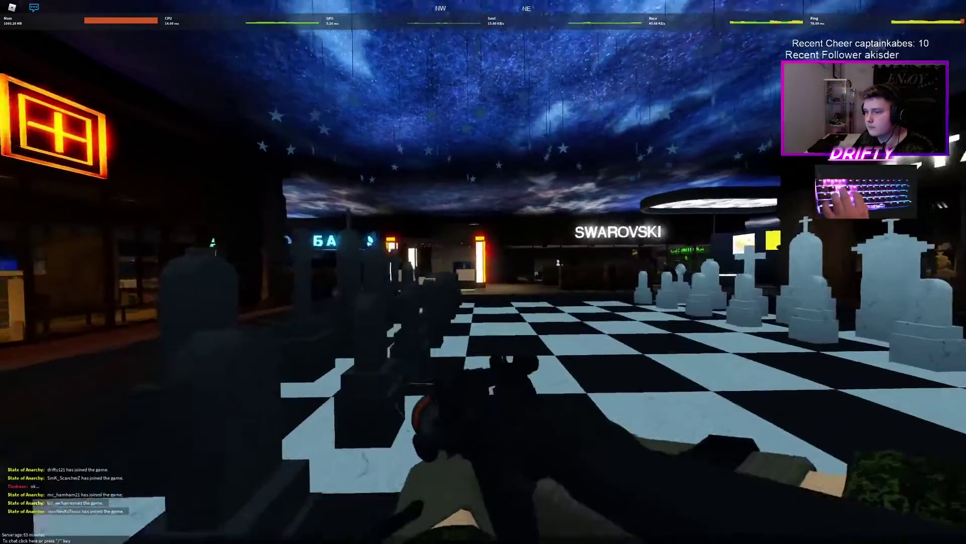
{"action": "key", "text": "w"}
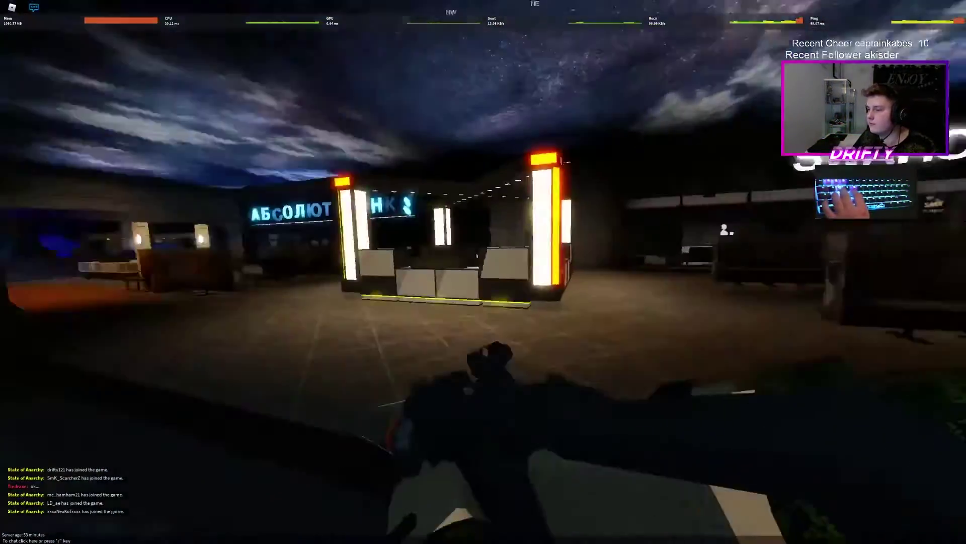
{"action": "key", "text": "w"}
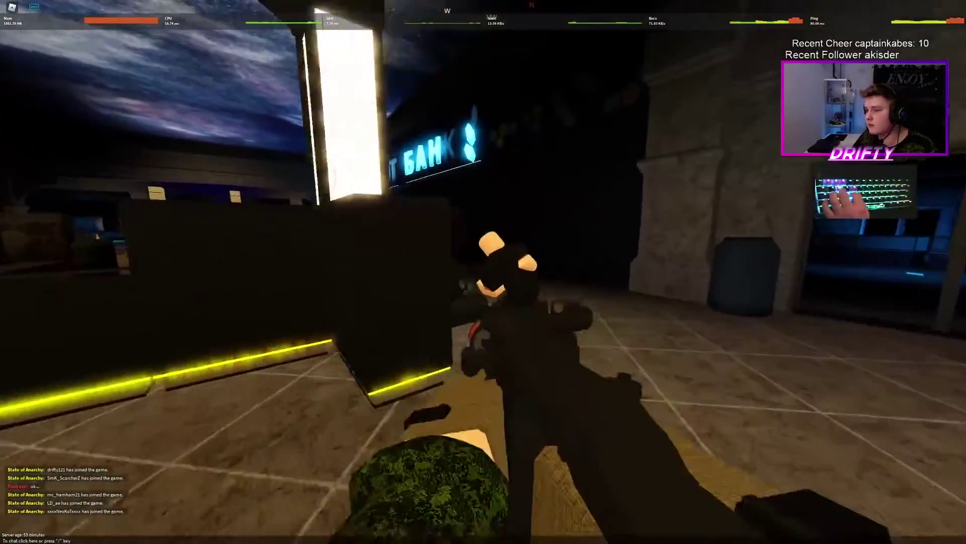
{"action": "key", "text": "w"}
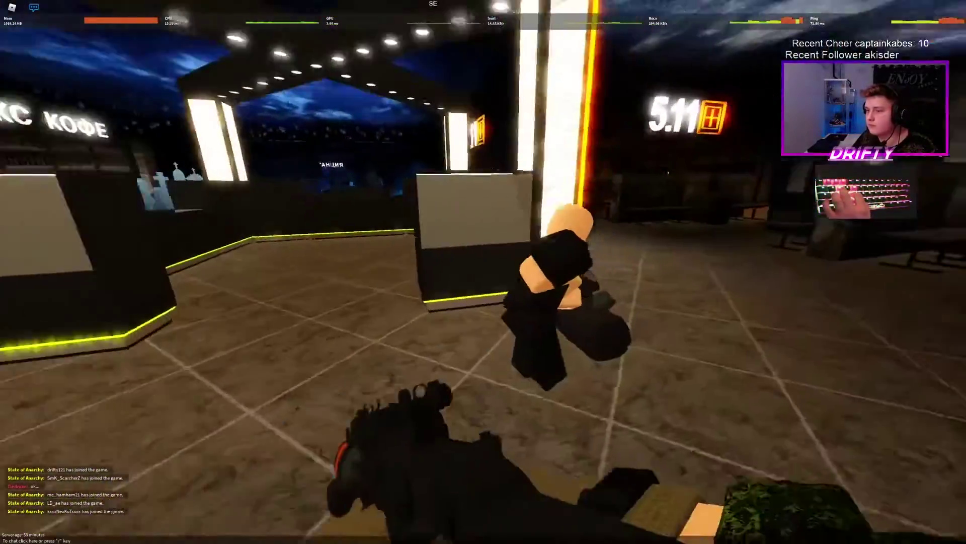
{"action": "key", "text": "w"}
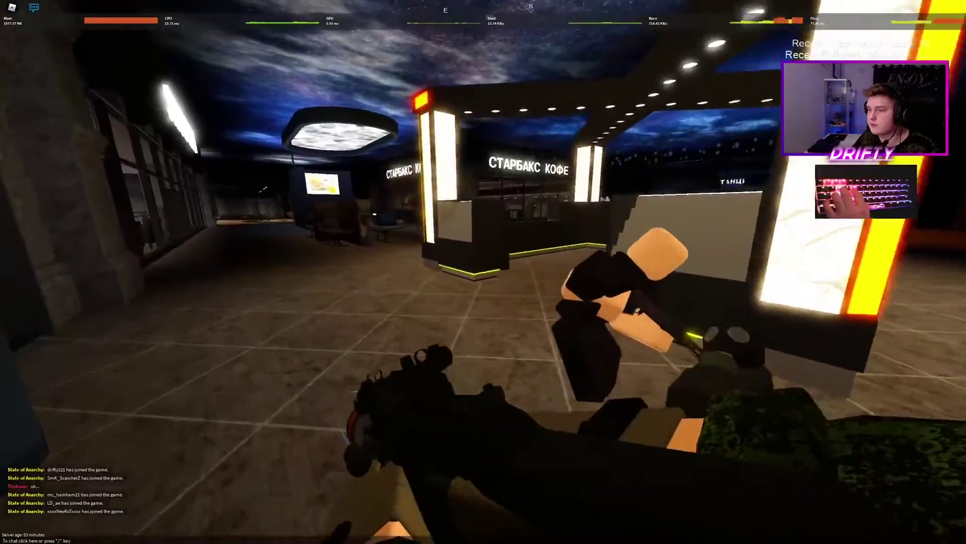
{"action": "key", "text": "w"}
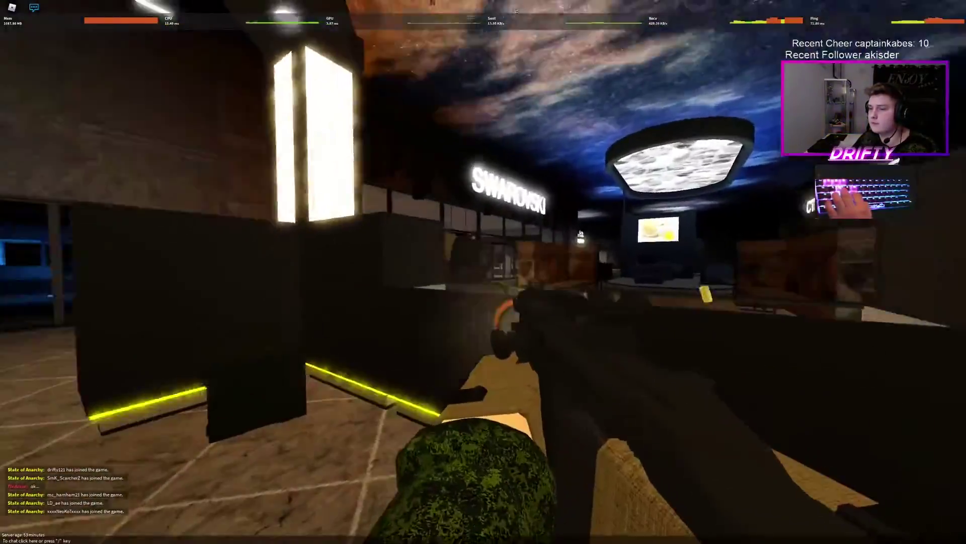
{"action": "key", "text": "w"}
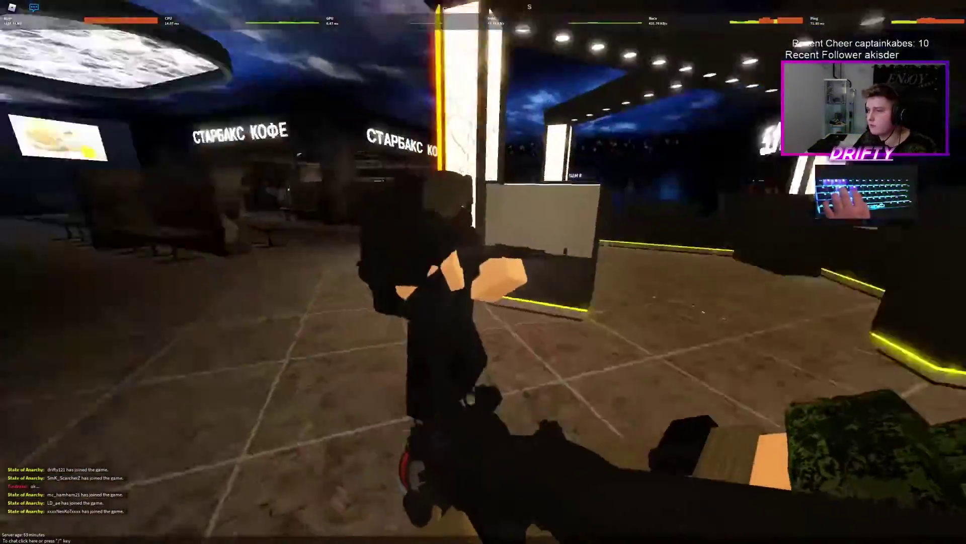
{"action": "key", "text": "w"}
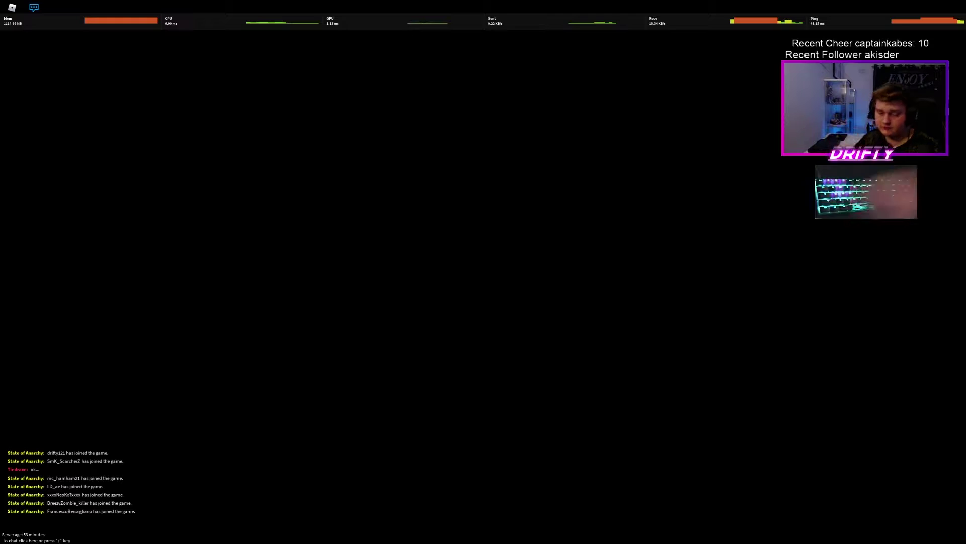
{"action": "key", "text": "Escape"}
{"action": "left_click", "coordinate": [492, 401]}
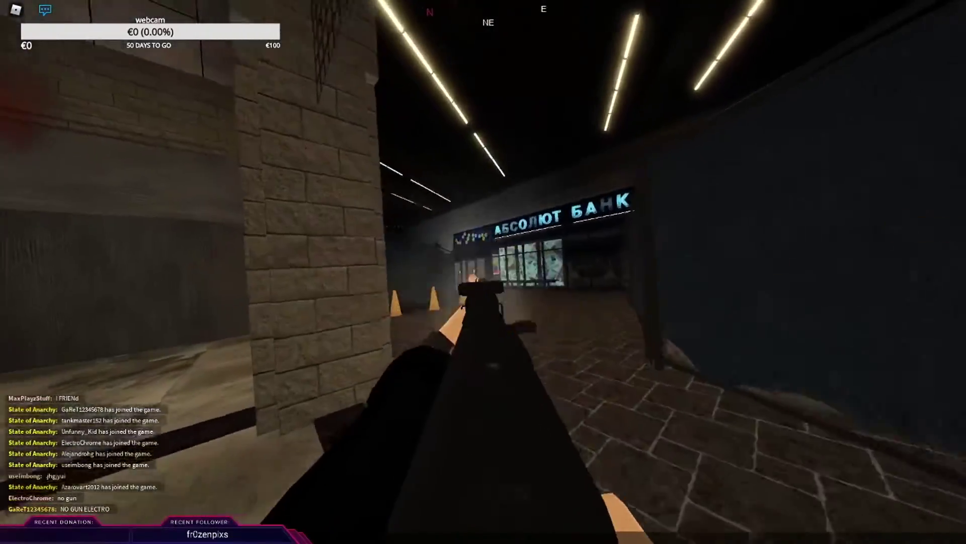
{"action": "left_click", "coordinate": [483, 272]}
{"action": "key", "text": "w"}
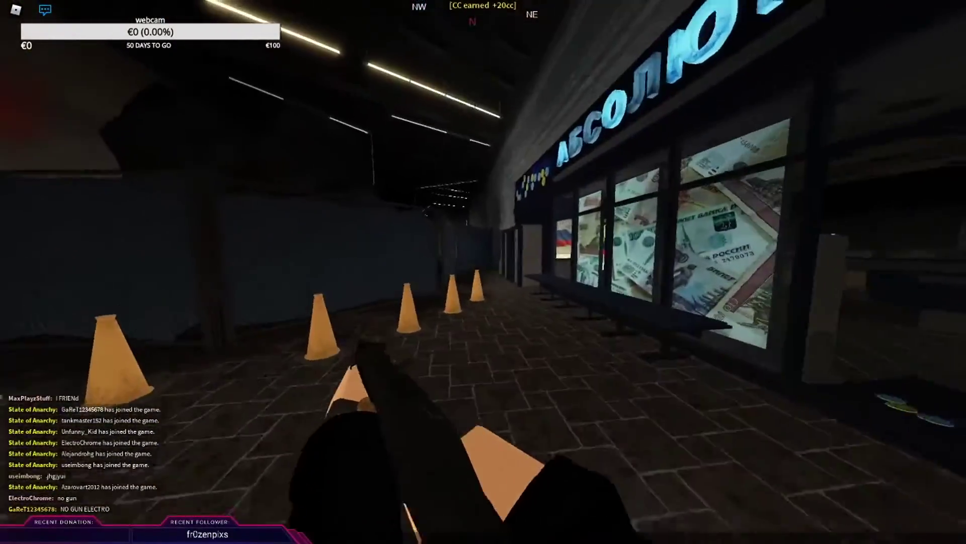
{"action": "key", "text": "w"}
{"action": "right_click", "coordinate": [483, 272]}
{"action": "left_click", "coordinate": [483, 272]}
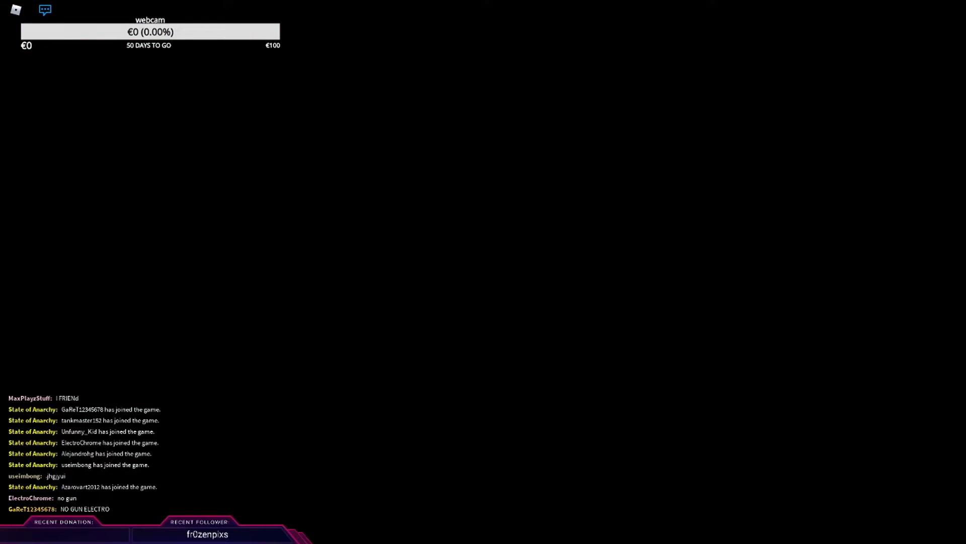
{"action": "key", "text": "w"}
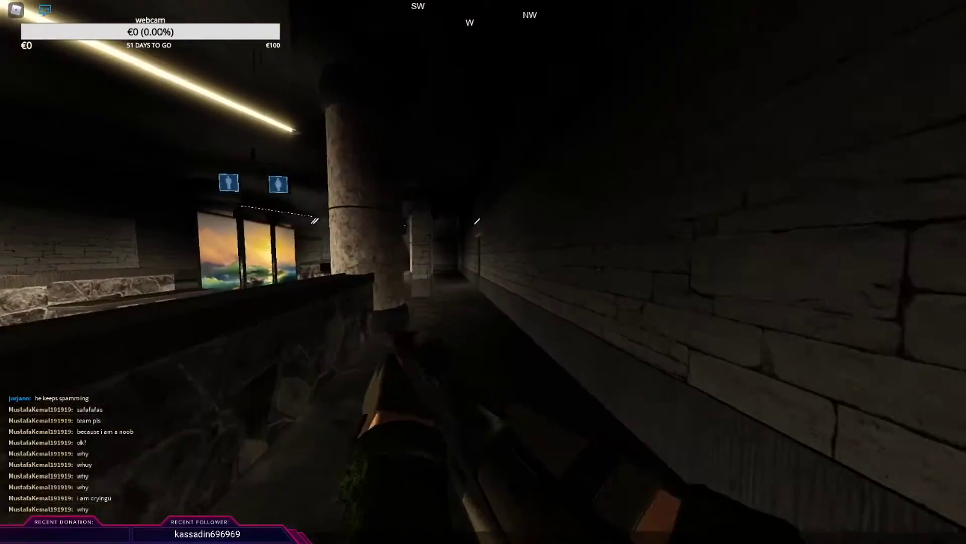
{"action": "key", "text": "w"}
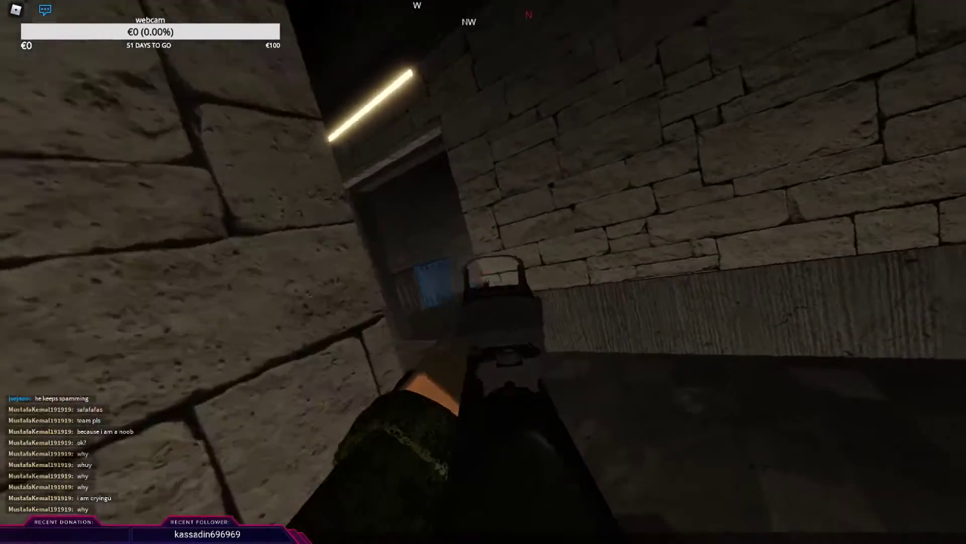
{"action": "right_click", "coordinate": [484, 272]}
{"action": "key", "text": "w"}
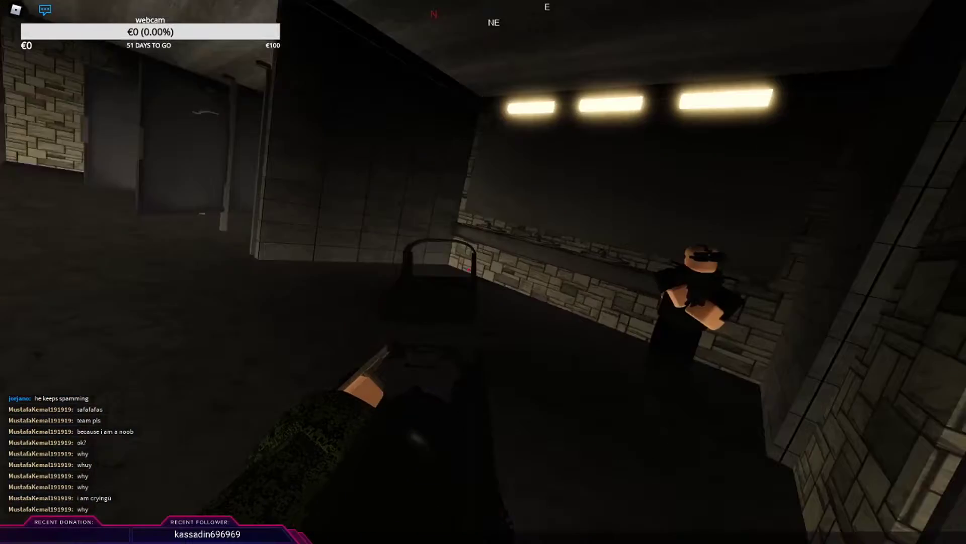
{"action": "left_click", "coordinate": [484, 272]}
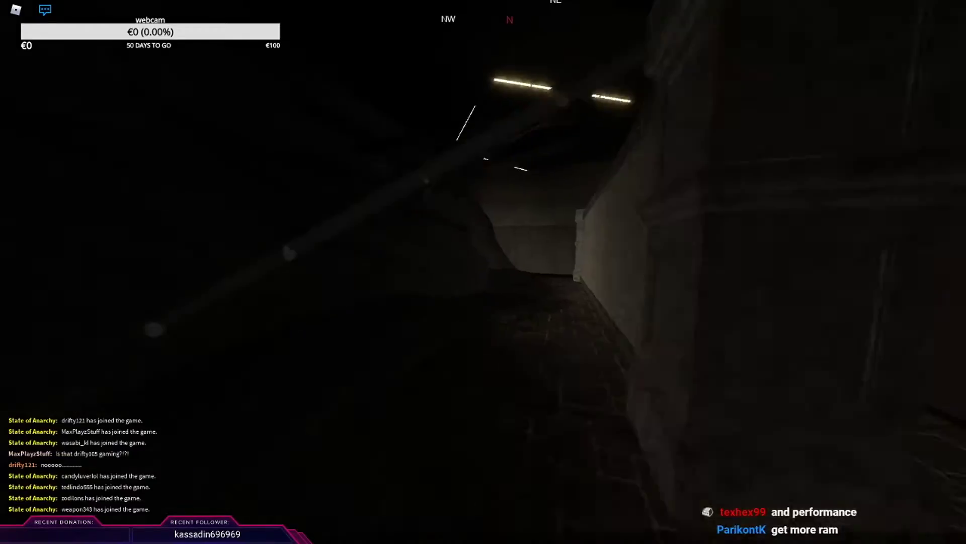
{"action": "key", "text": "w"}
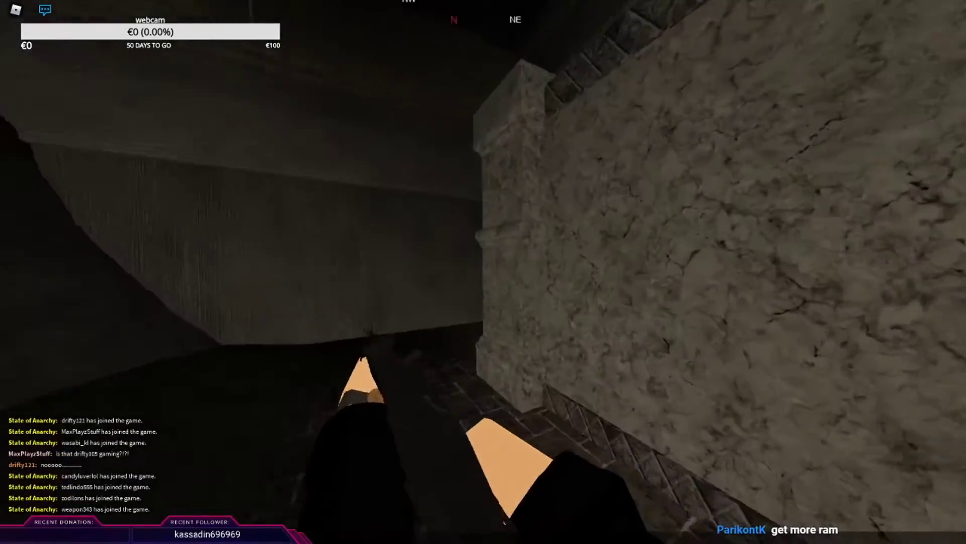
{"action": "key", "text": "w"}
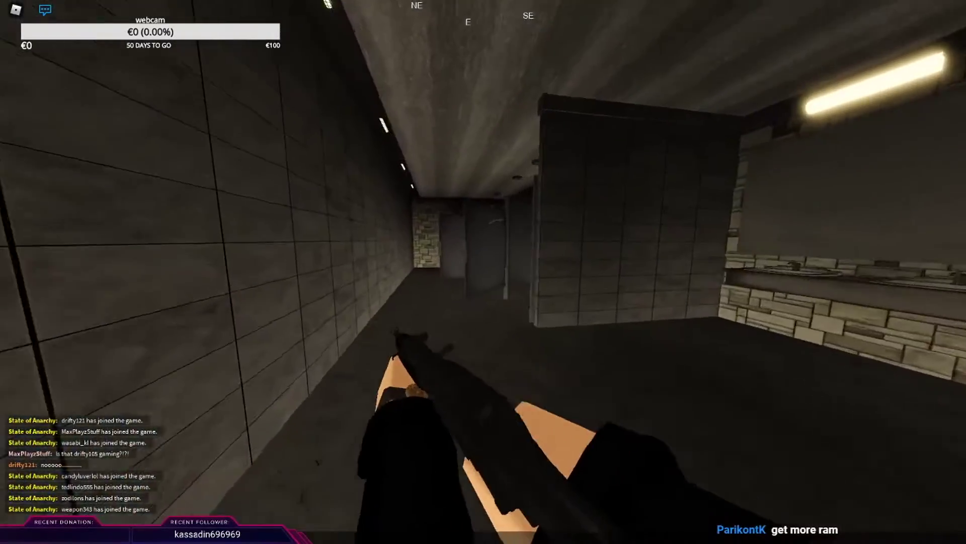
{"action": "key", "text": "w"}
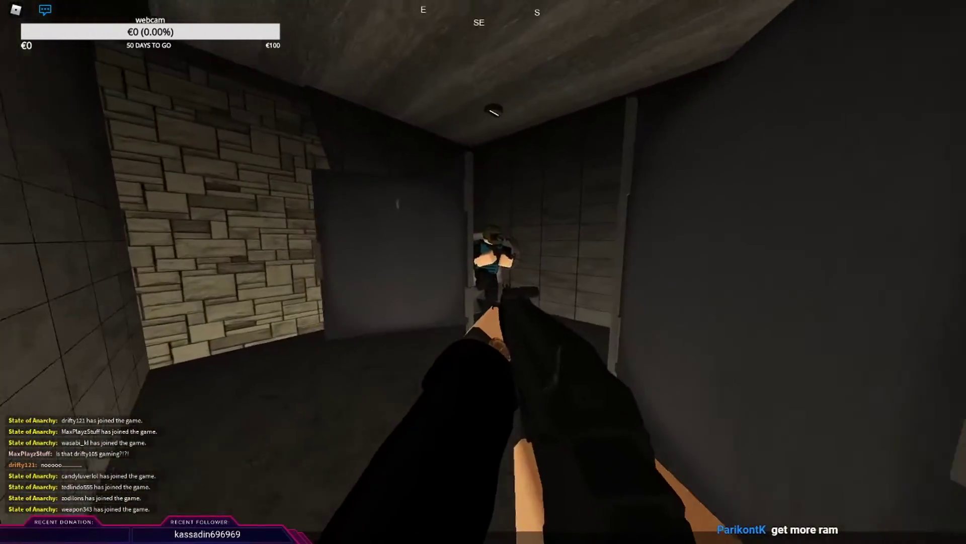
{"action": "left_click", "coordinate": [483, 272]}
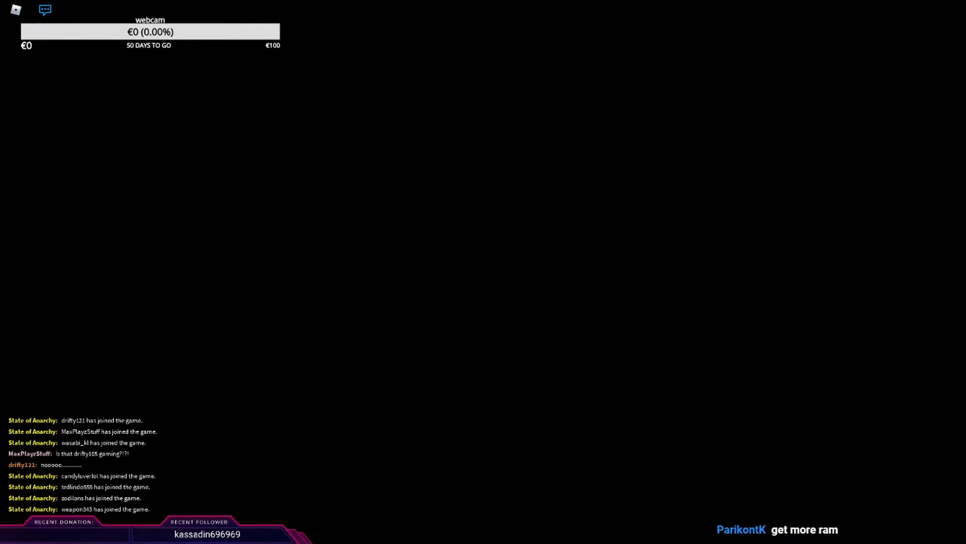
{"action": "key", "text": "w"}
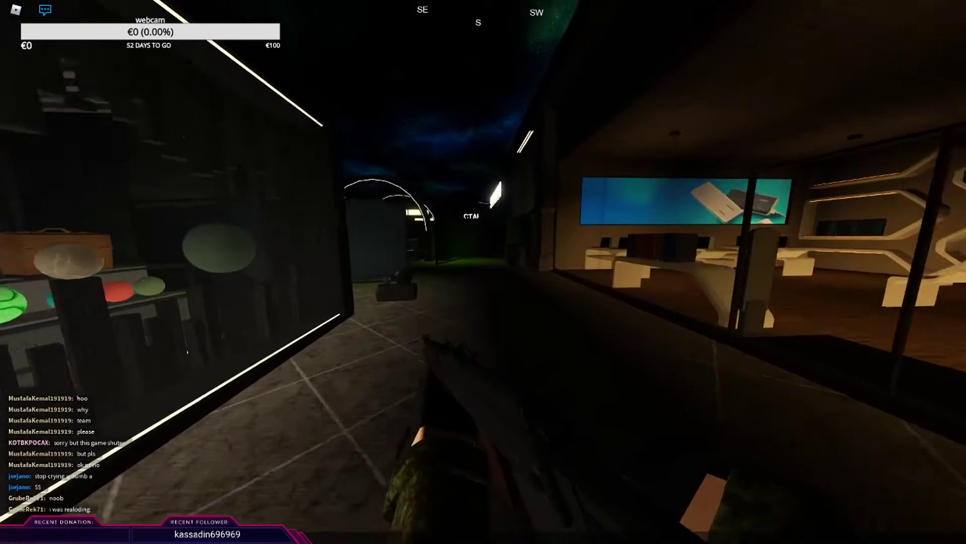
{"action": "key", "text": "w"}
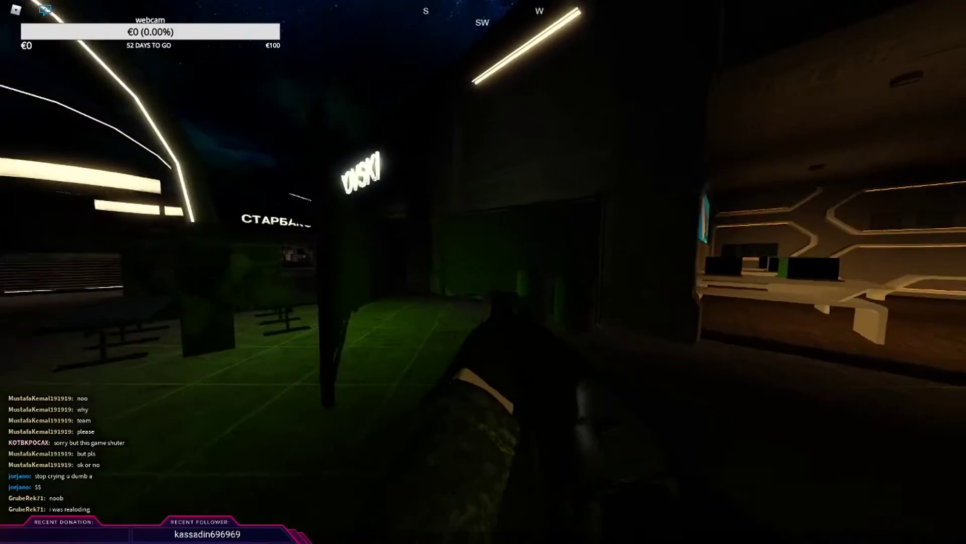
{"action": "key", "text": "w"}
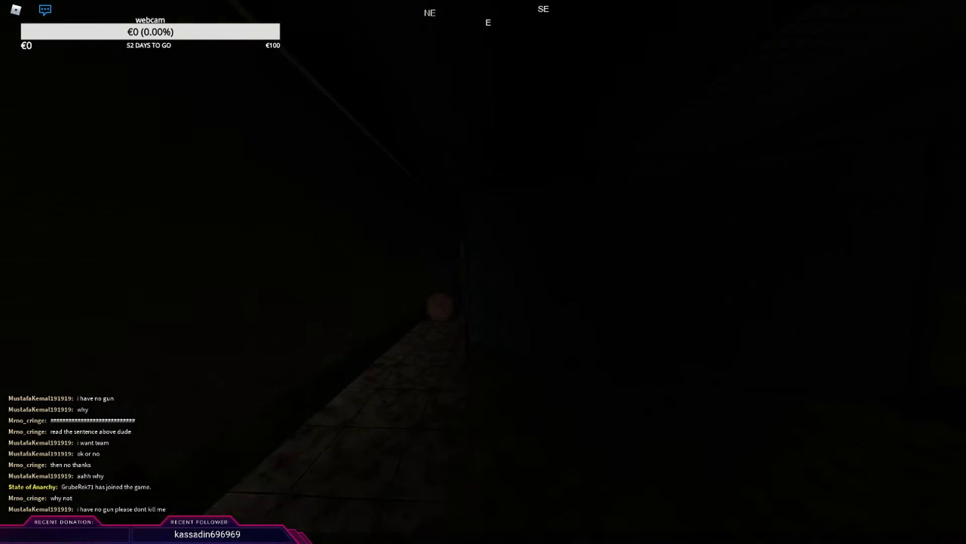
{"action": "left_click", "coordinate": [445, 302]}
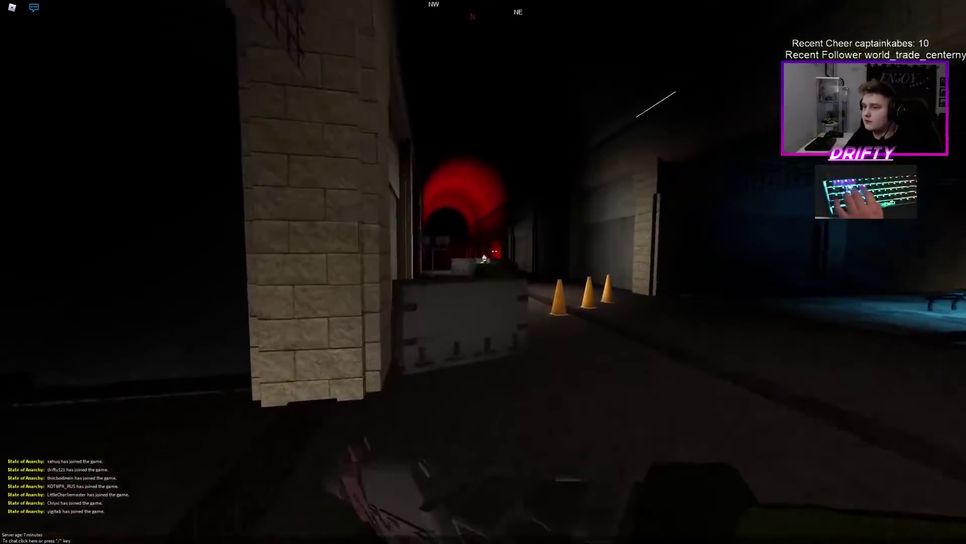
{"action": "right_click", "coordinate": [483, 272]}
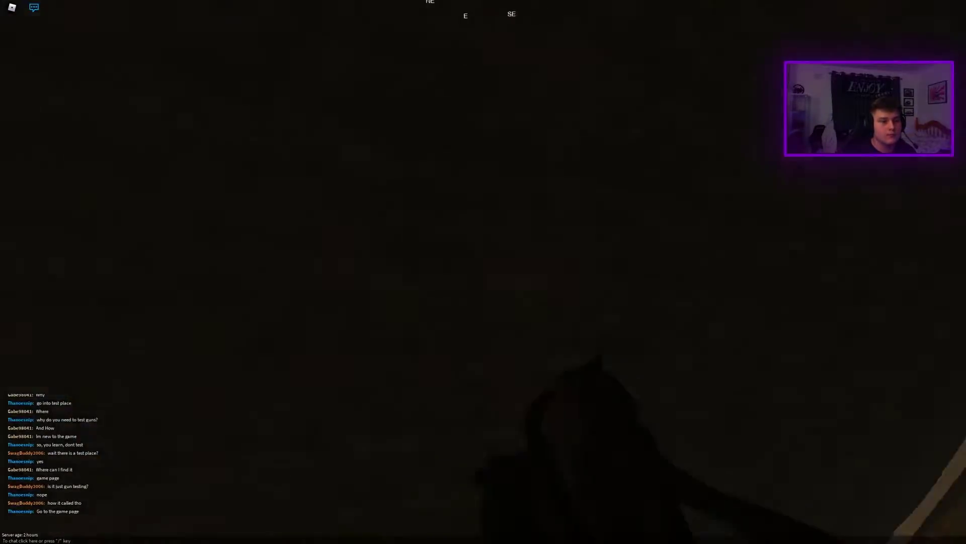
{"action": "key", "text": "f"}
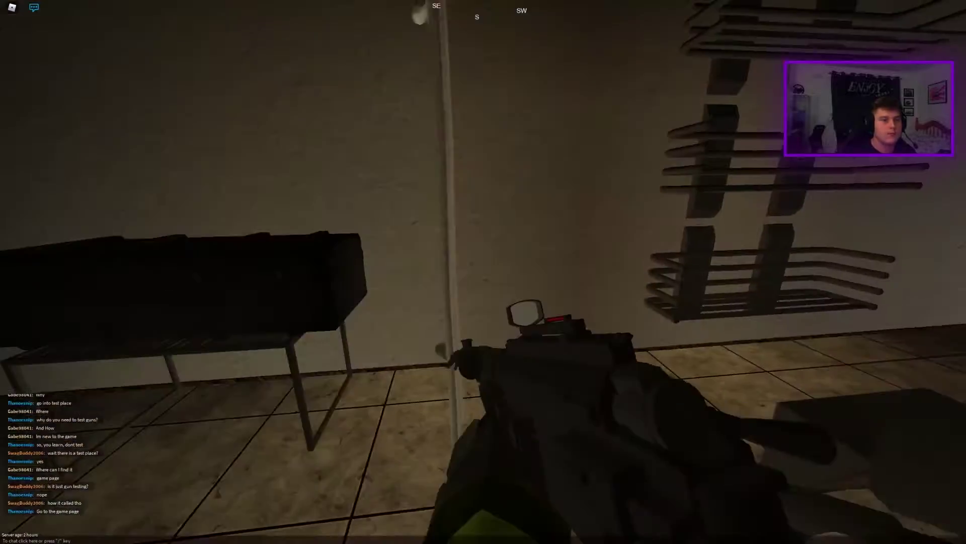
{"action": "scroll", "coordinate": [655, 227], "scroll_direction": "down", "scroll_amount": 3}
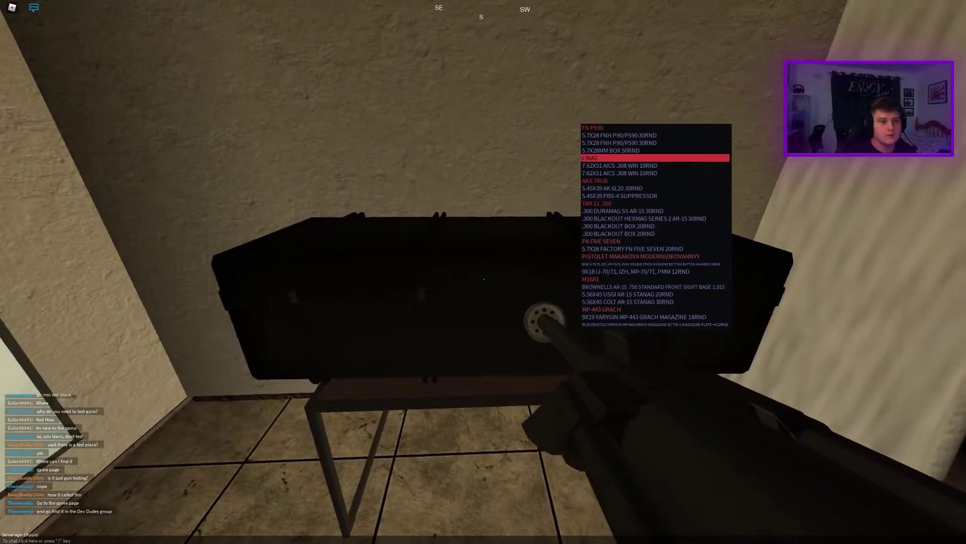
{"action": "key", "text": "f"}
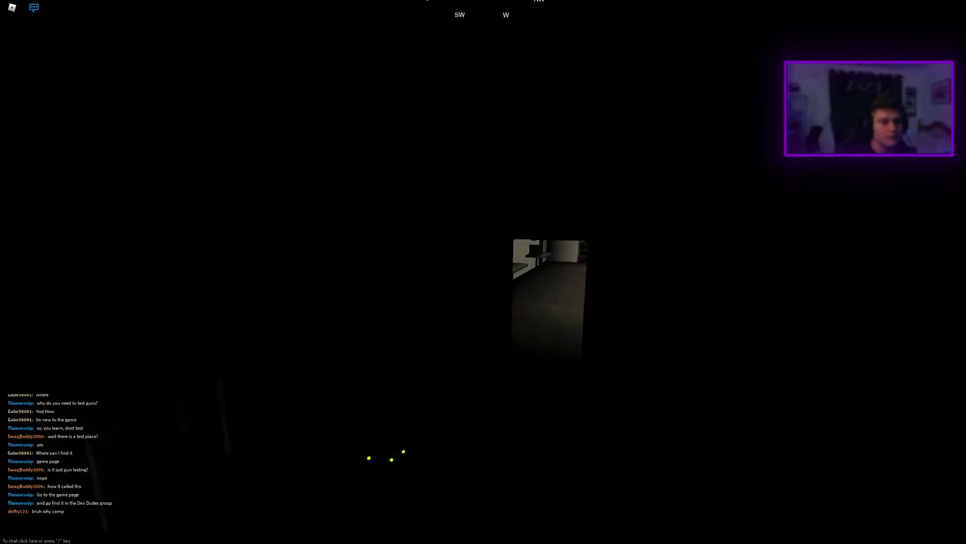
{"action": "key", "text": "w"}
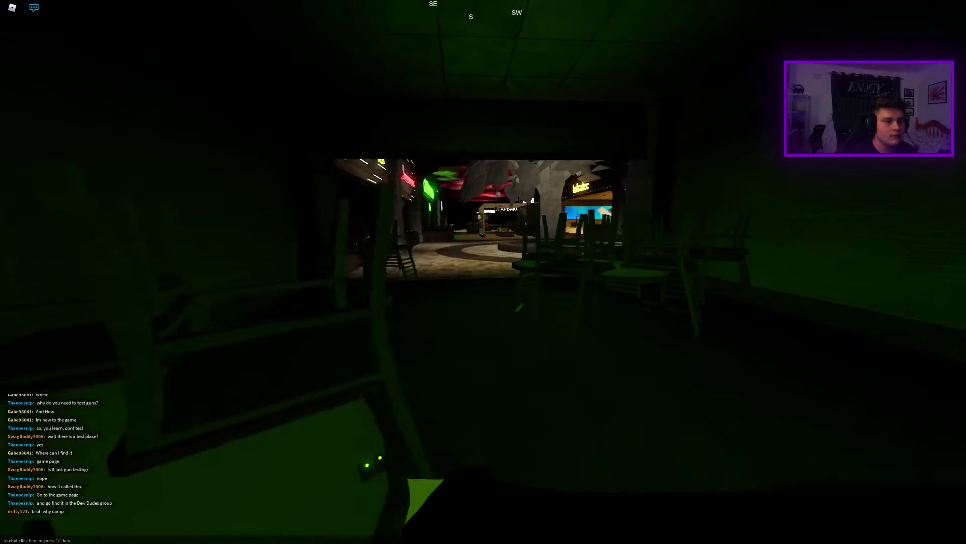
{"action": "key", "text": "w"}
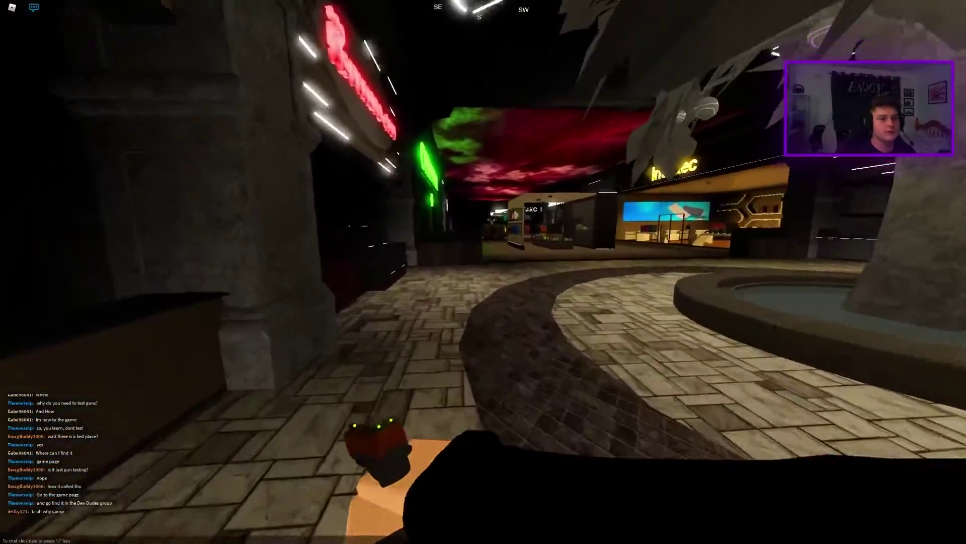
{"action": "key", "text": "w"}
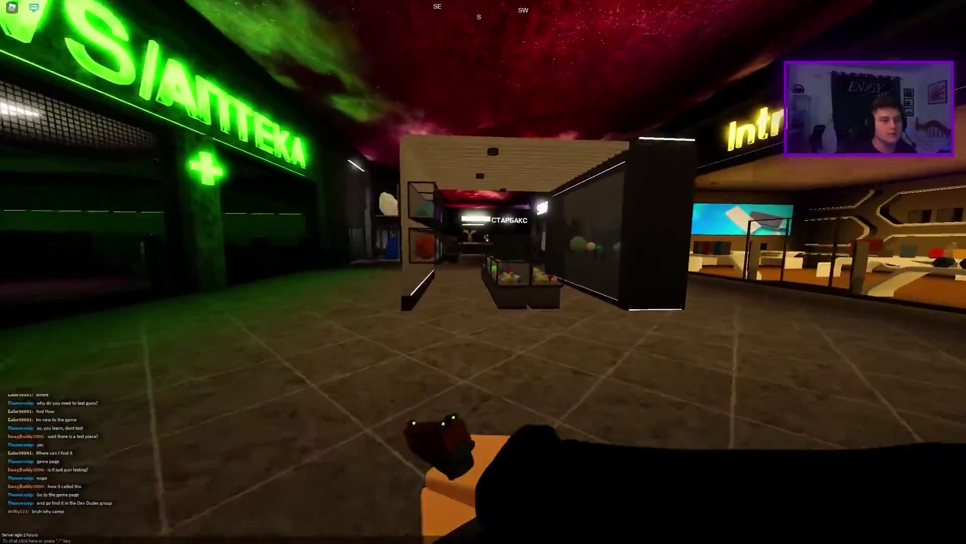
{"action": "key", "text": "w"}
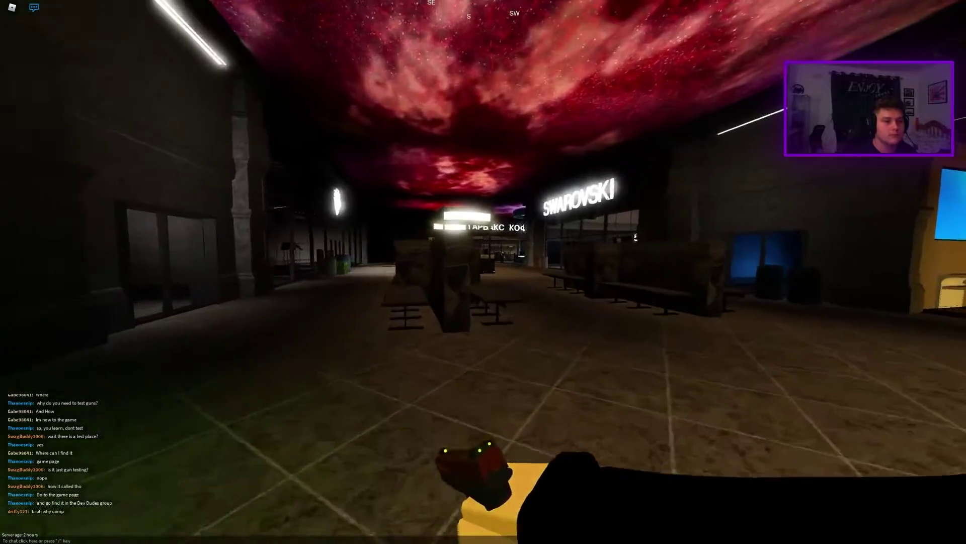
{"action": "key", "text": "w"}
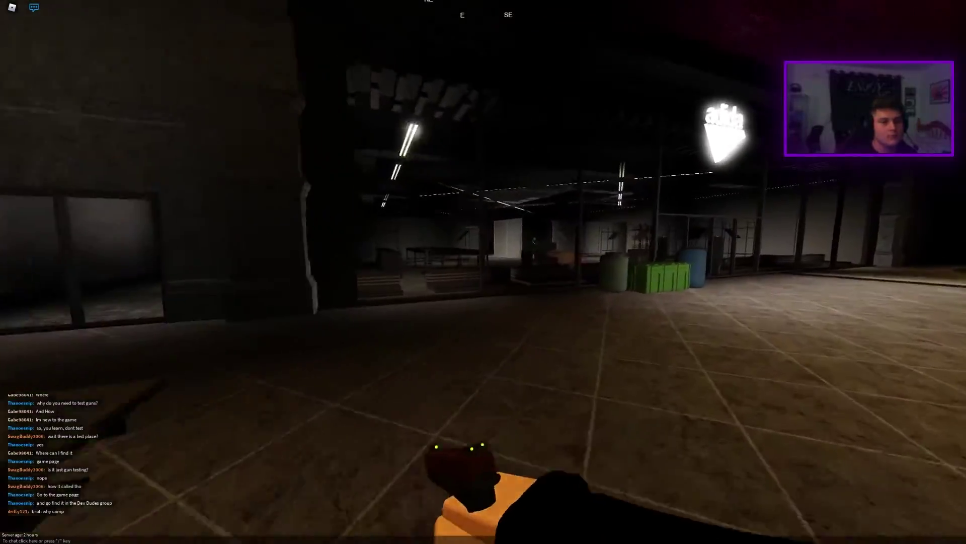
{"action": "key", "text": "w"}
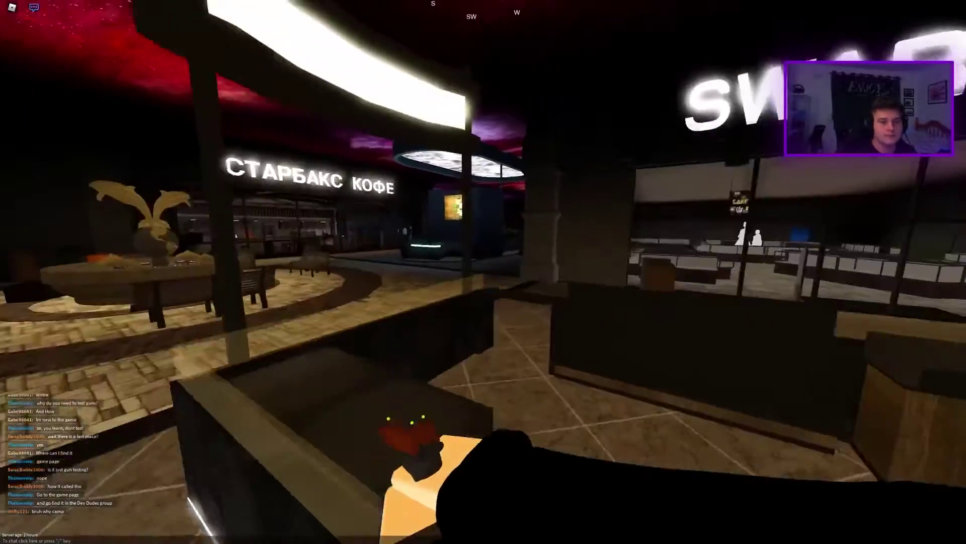
{"action": "key", "text": "w"}
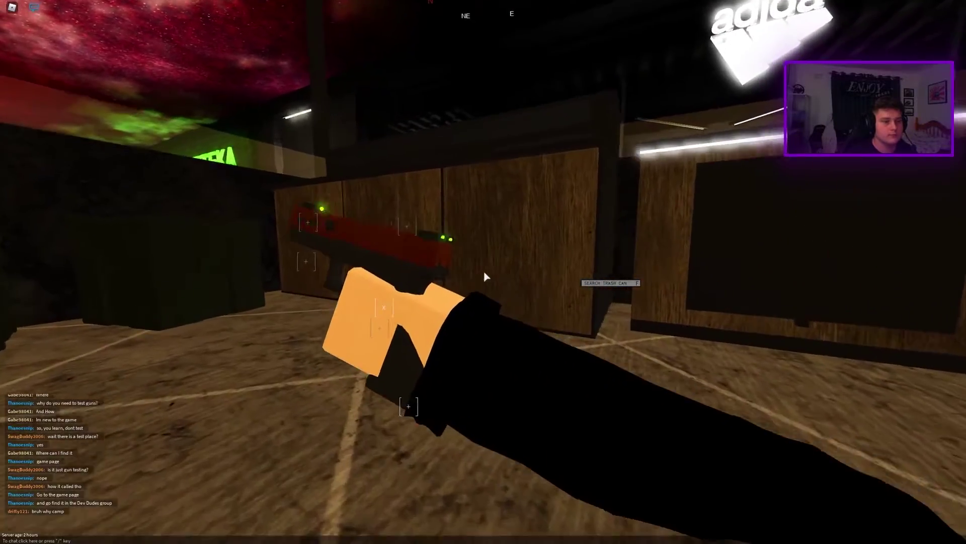
{"action": "key", "text": "Tab"}
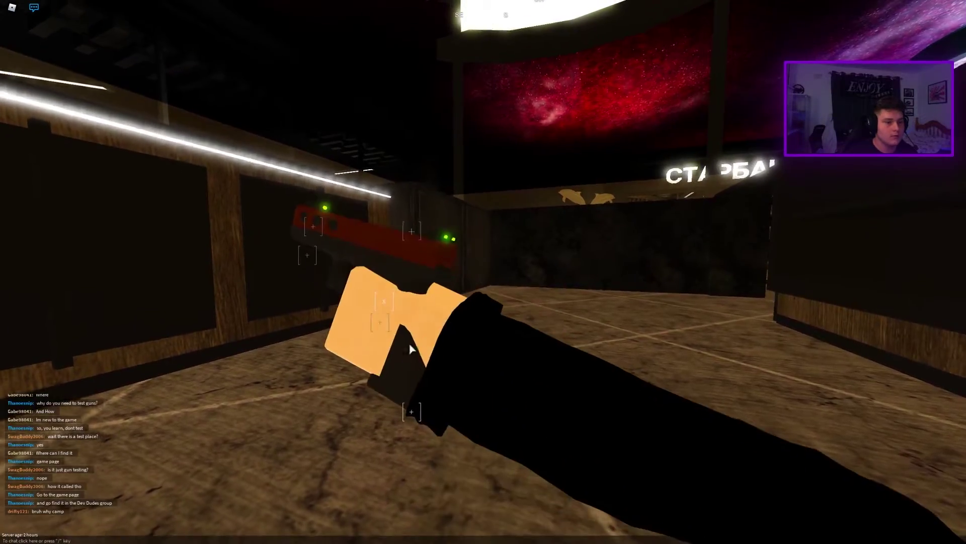
{"action": "key", "text": "Tab"}
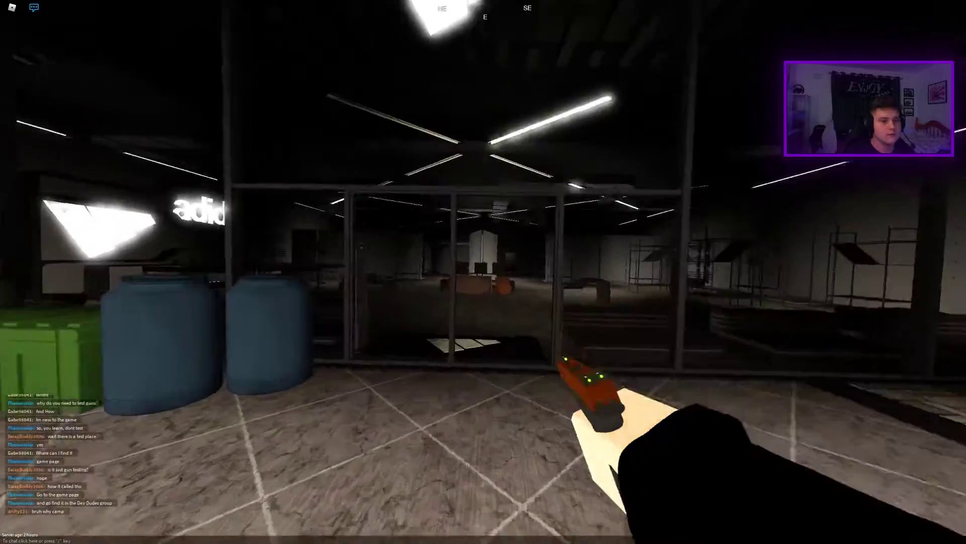
{"action": "key", "text": "w"}
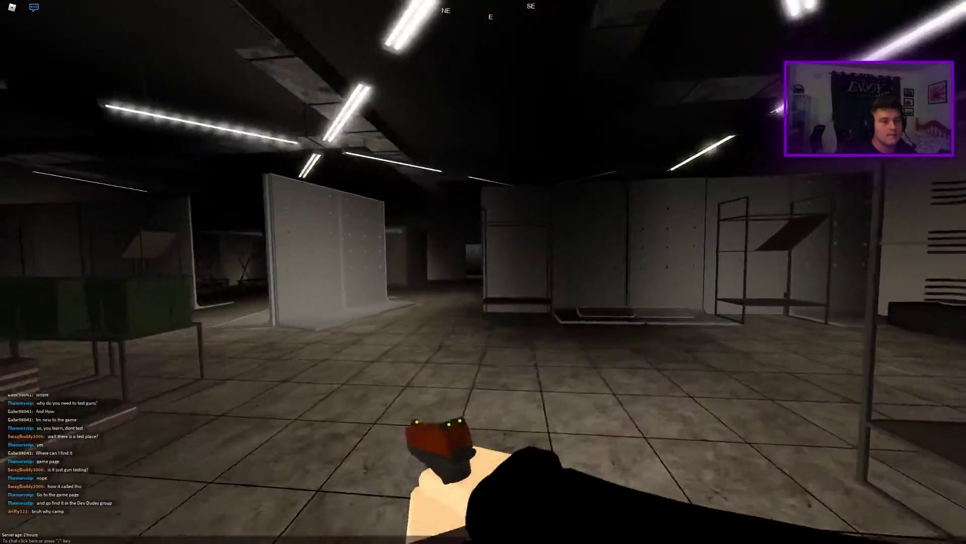
{"action": "key", "text": "w"}
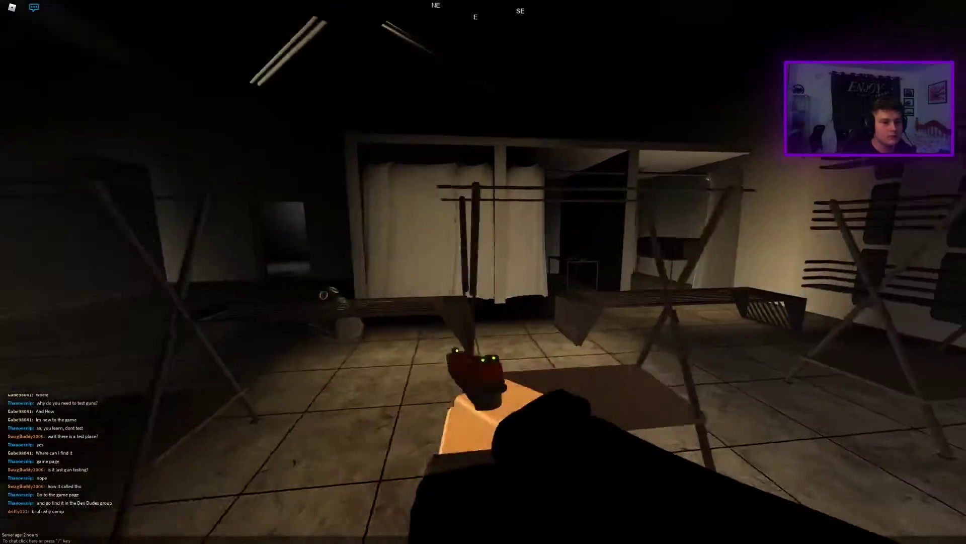
{"action": "key", "text": "w"}
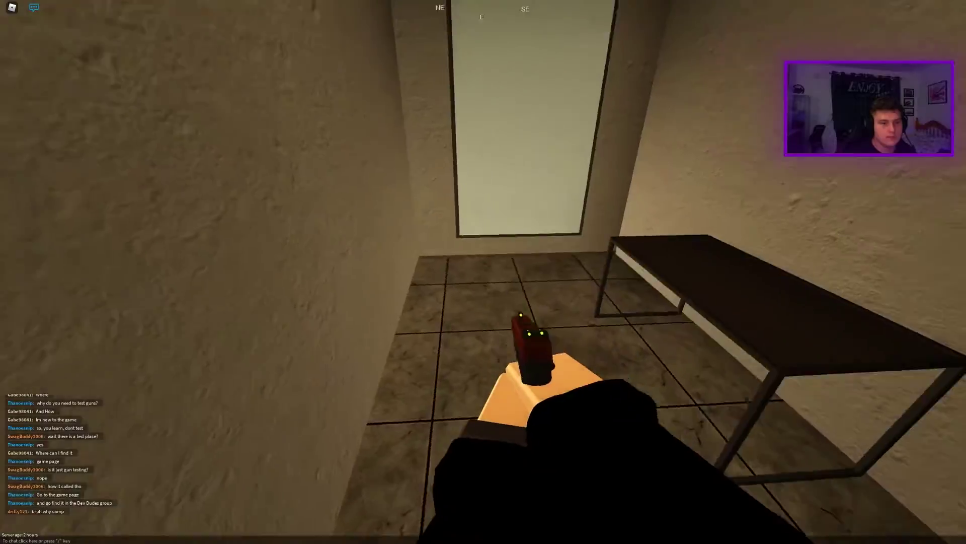
{"action": "key", "text": "w"}
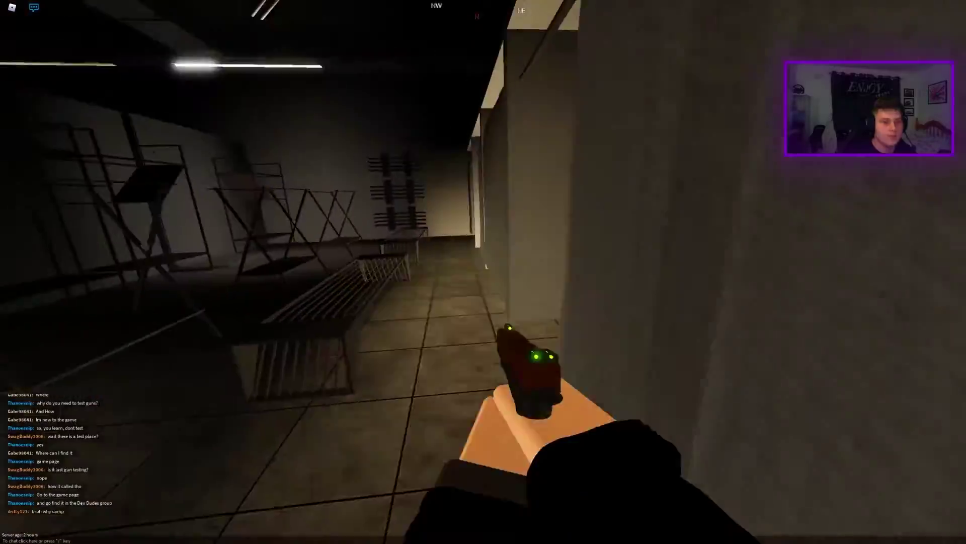
{"action": "key", "text": "w"}
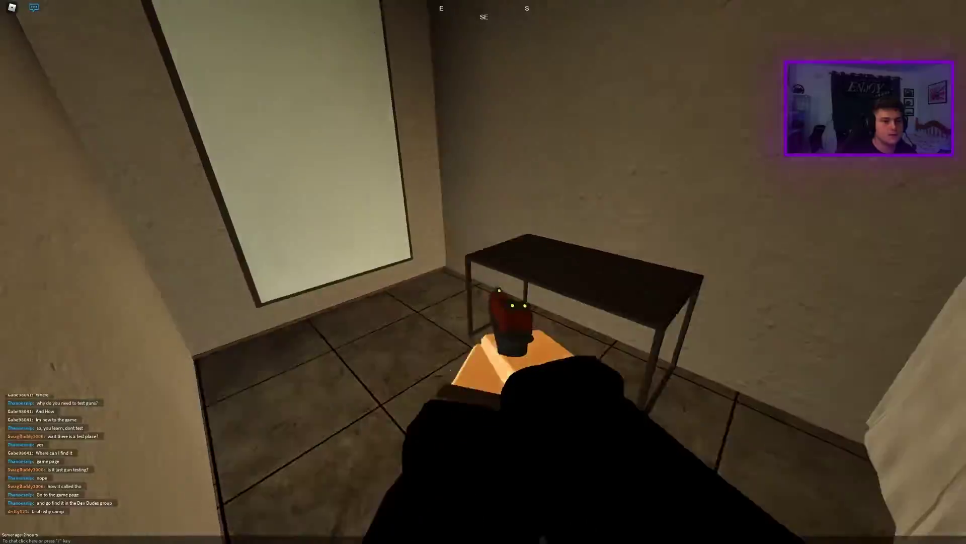
{"action": "key", "text": "w"}
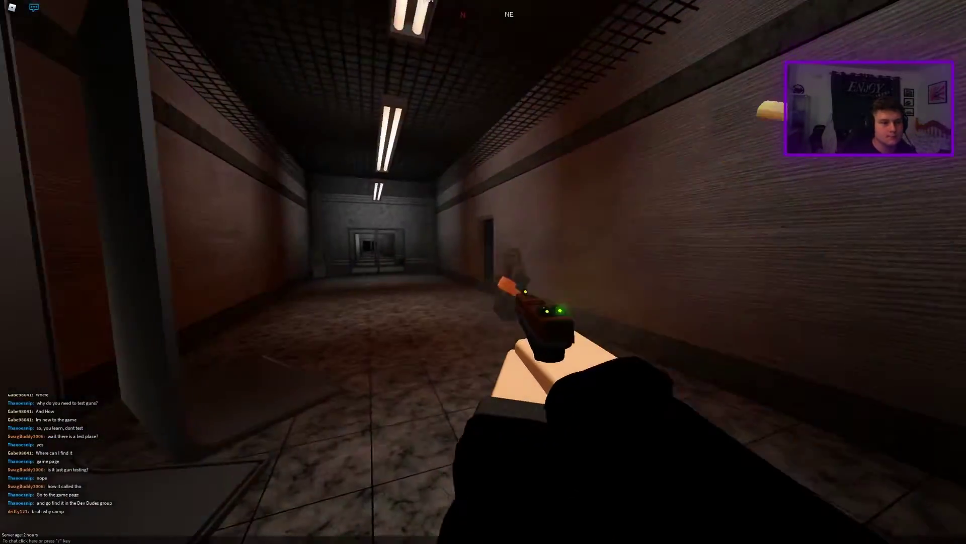
{"action": "left_click", "coordinate": [483, 271]}
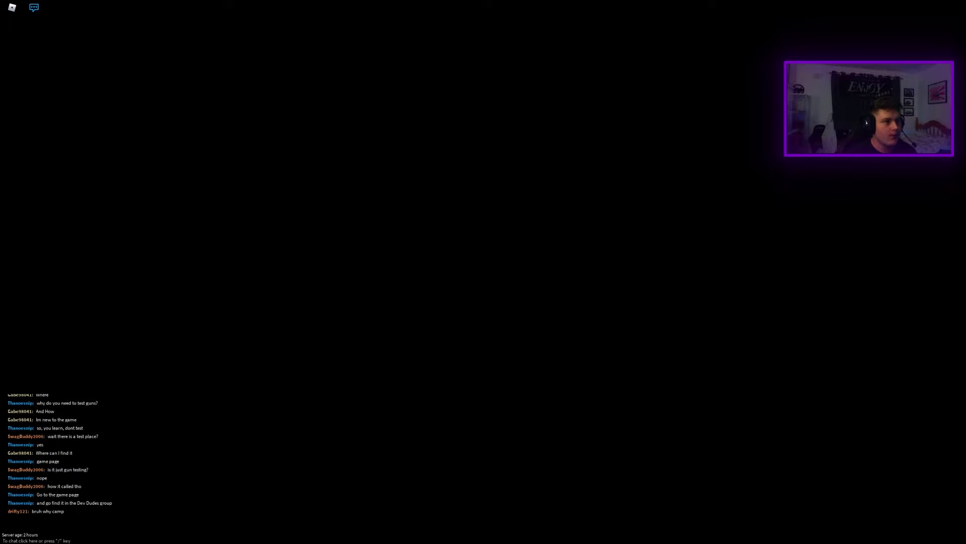
{"action": "key", "text": "Tab"}
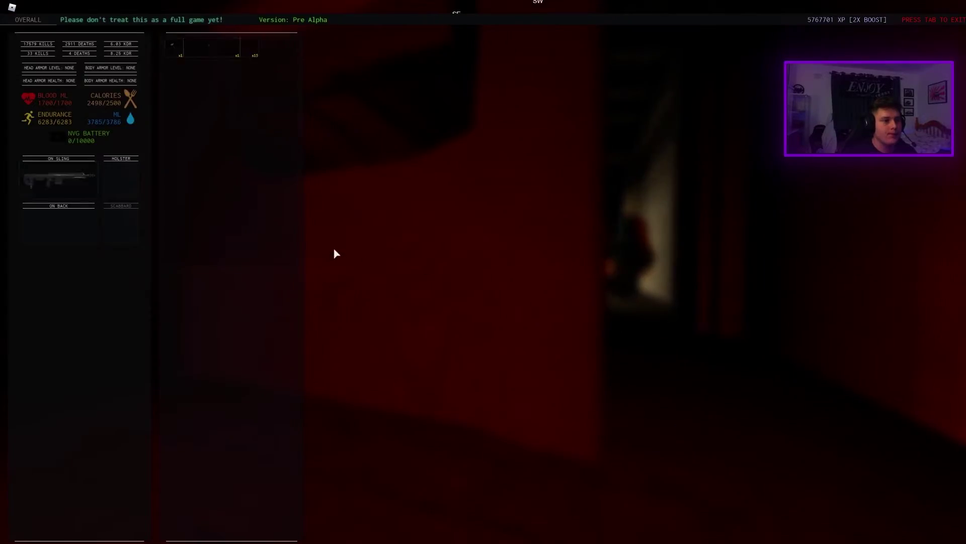
{"action": "key", "text": "w"}
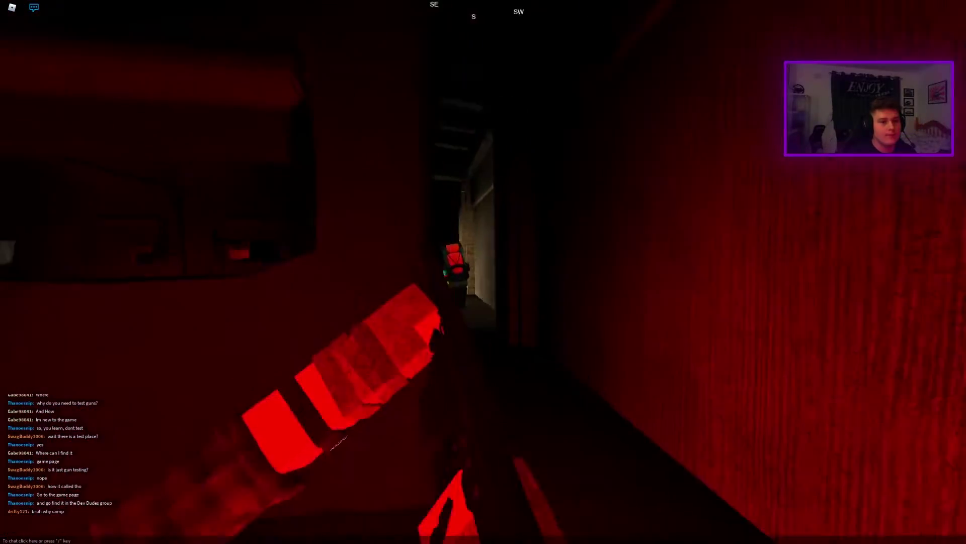
{"action": "key", "text": "w"}
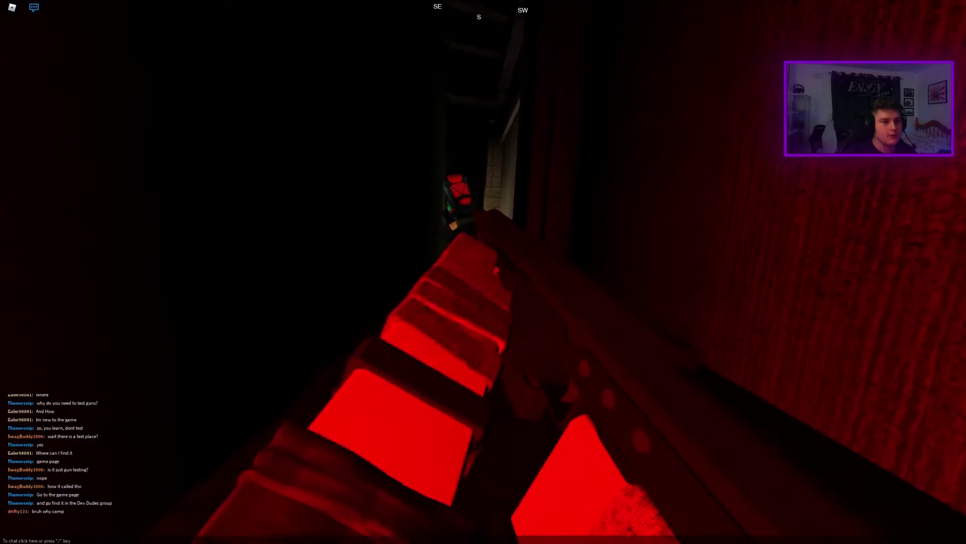
{"action": "key", "text": "w"}
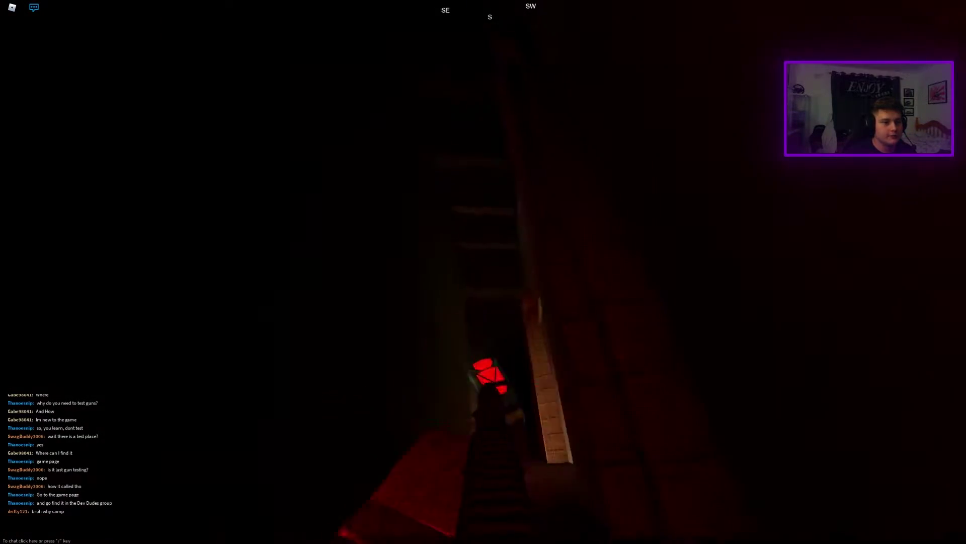
{"action": "left_click", "coordinate": [484, 271]}
{"action": "key", "text": "w"}
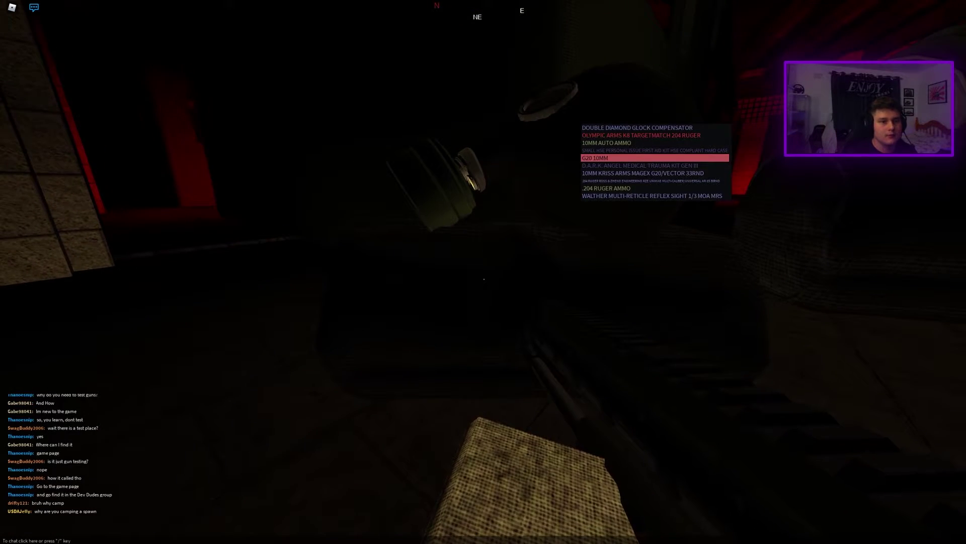
{"action": "key", "text": "e"}
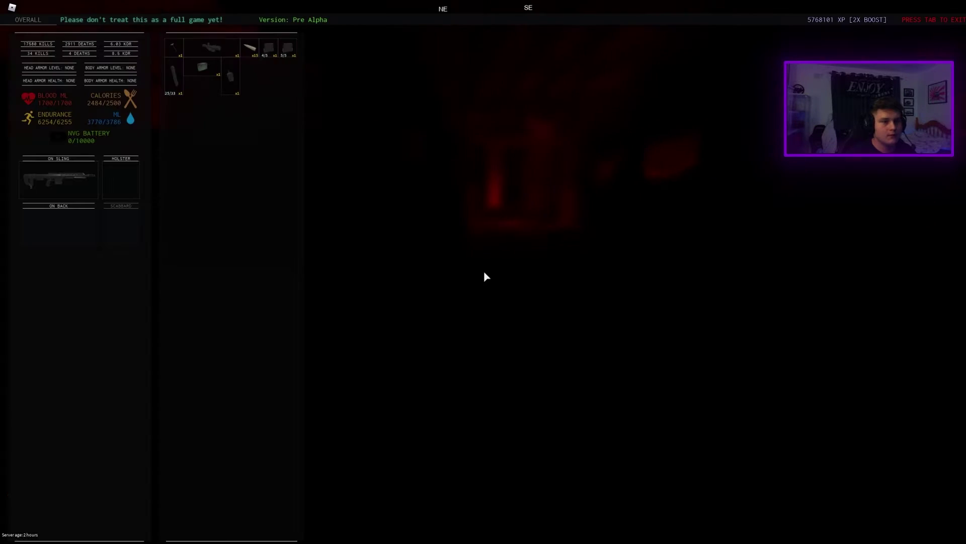
{"action": "left_click", "coordinate": [88, 183]}
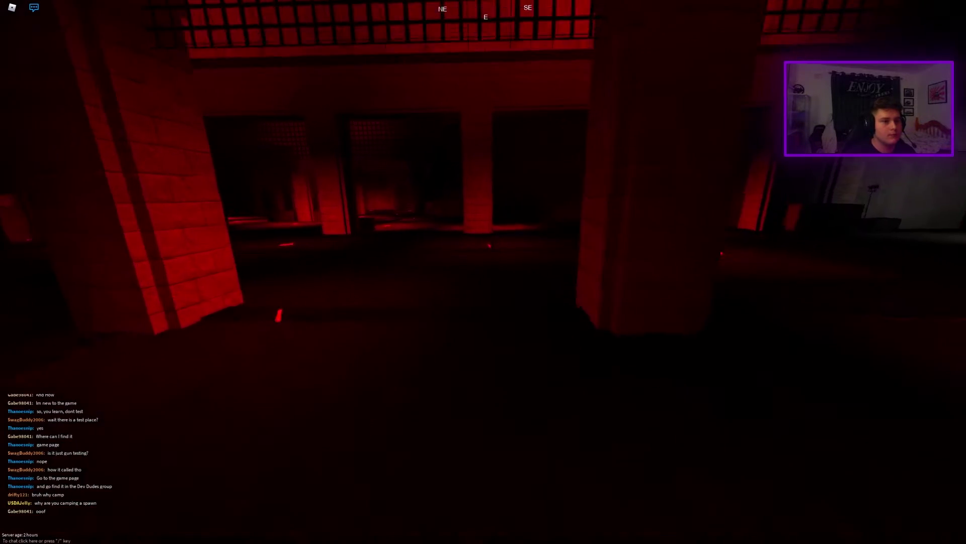
{"action": "key", "text": "Tab"}
{"action": "right_click", "coordinate": [234, 59]}
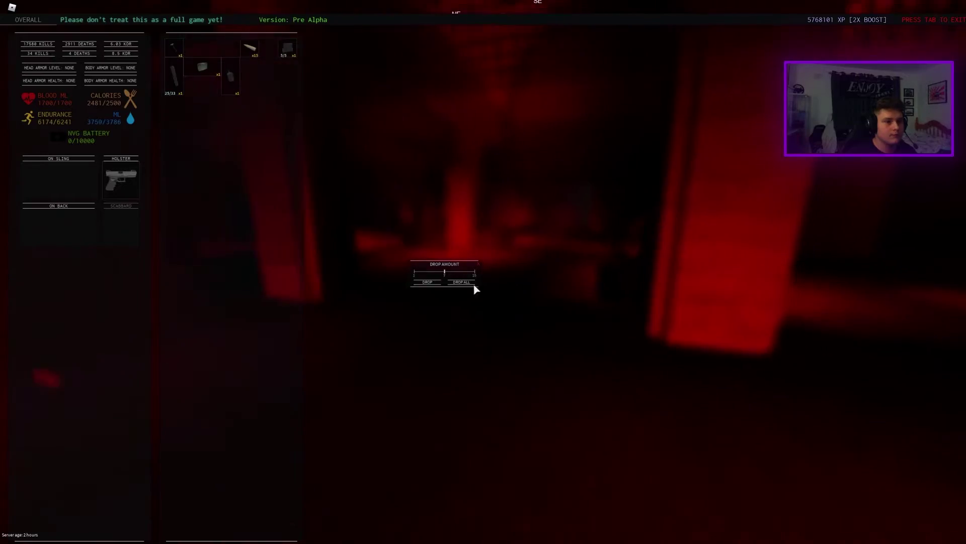
{"action": "left_click", "coordinate": [476, 281]}
{"action": "key", "text": "Tab"}
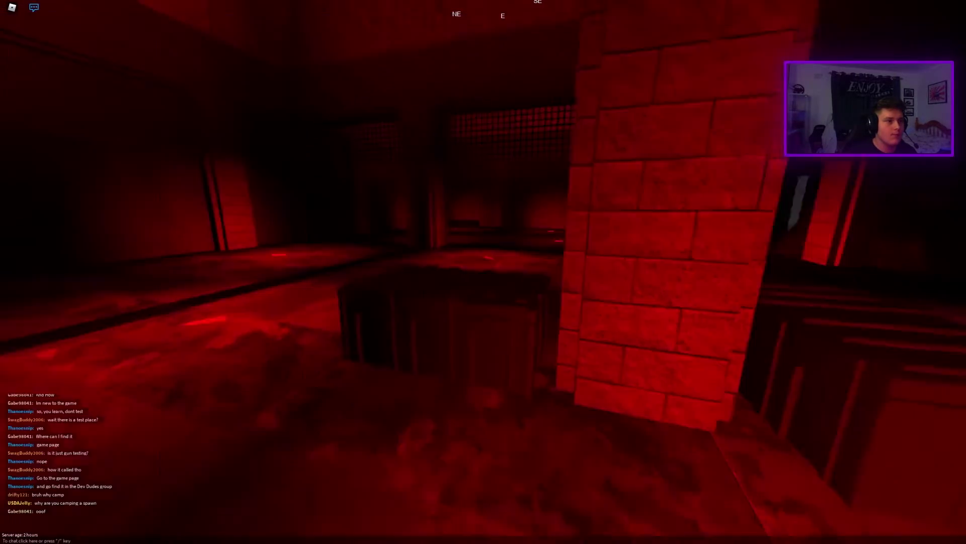
{"action": "scroll", "coordinate": [654, 185], "scroll_direction": "down", "scroll_amount": 2}
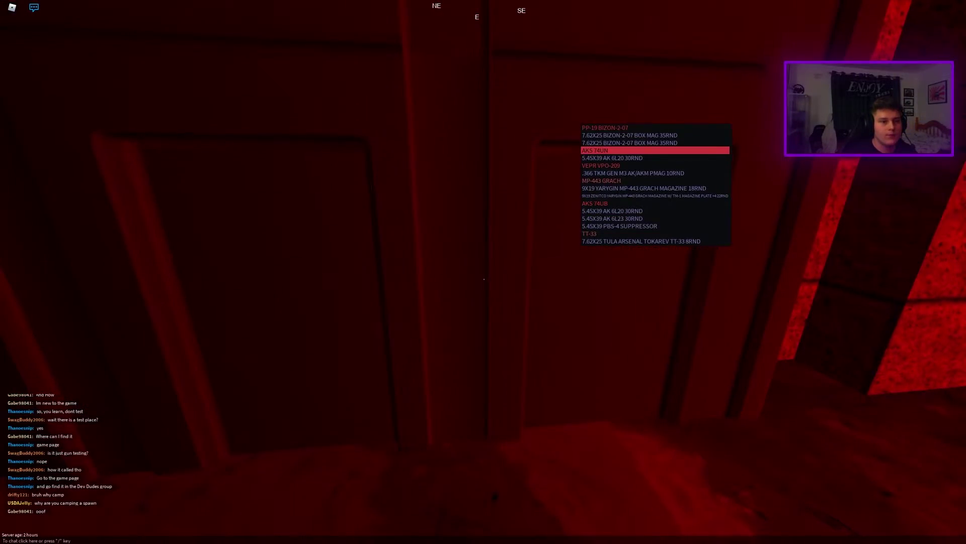
{"action": "key", "text": "f"}
{"action": "scroll", "coordinate": [654, 185], "scroll_direction": "down", "scroll_amount": 3}
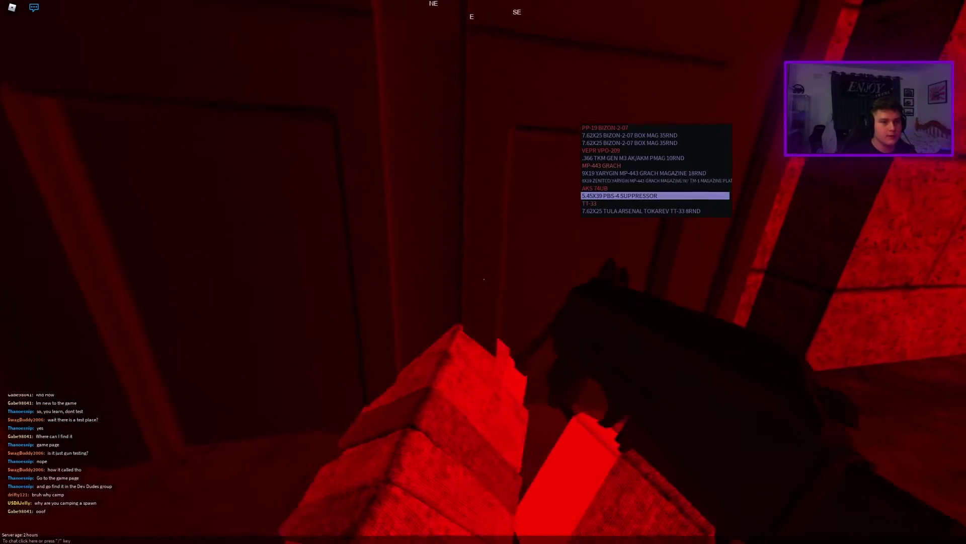
{"action": "key", "text": "w"}
{"action": "key", "text": "w"}
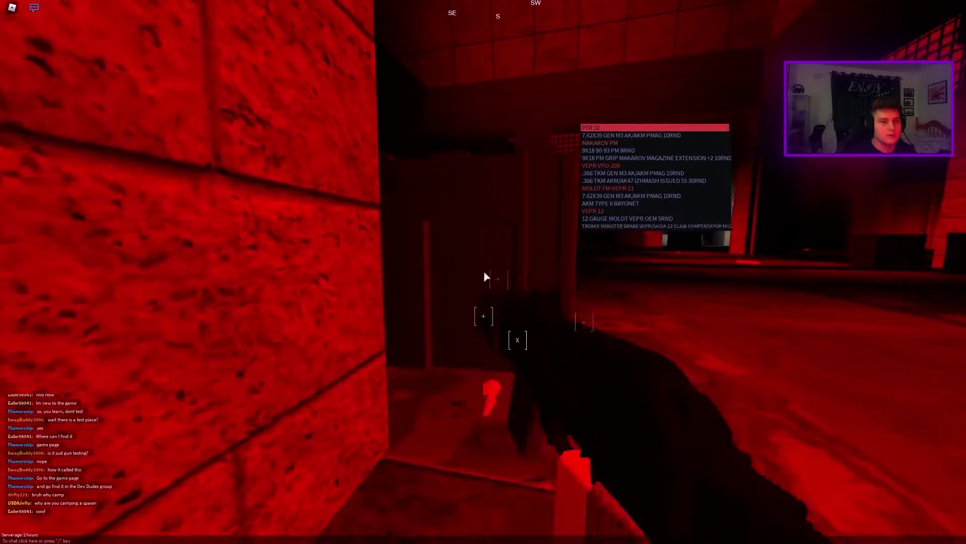
{"action": "left_click", "coordinate": [295, 265]}
{"action": "key", "text": "w"}
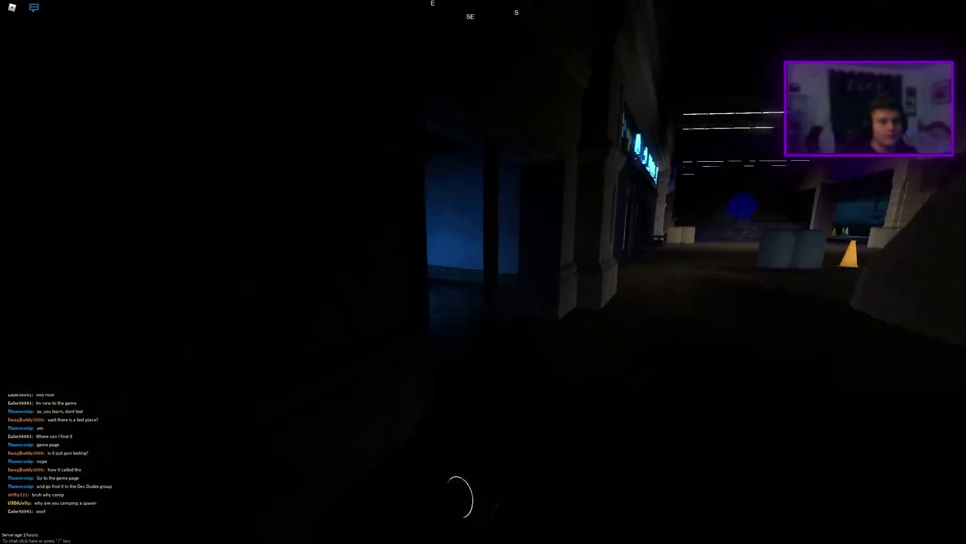
{"action": "key", "text": "w"}
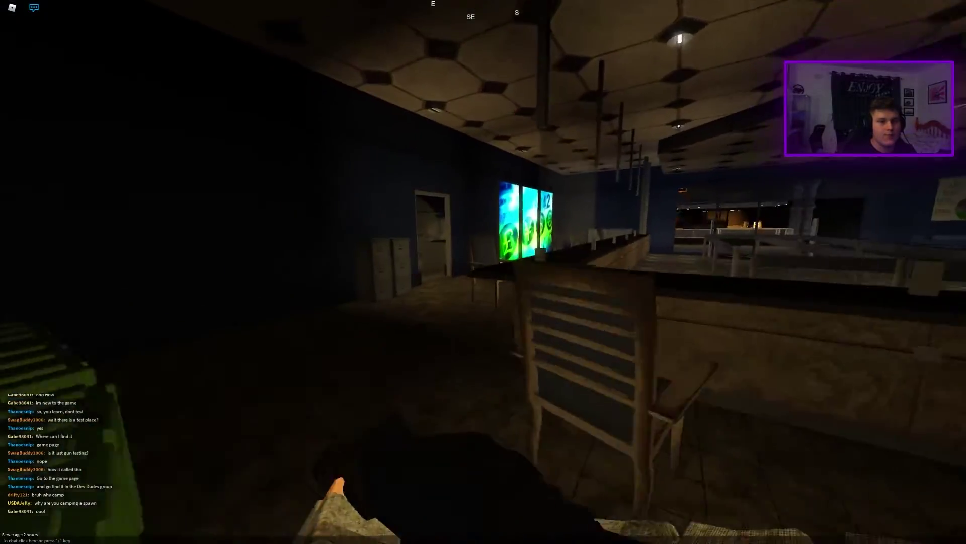
{"action": "key", "text": "w"}
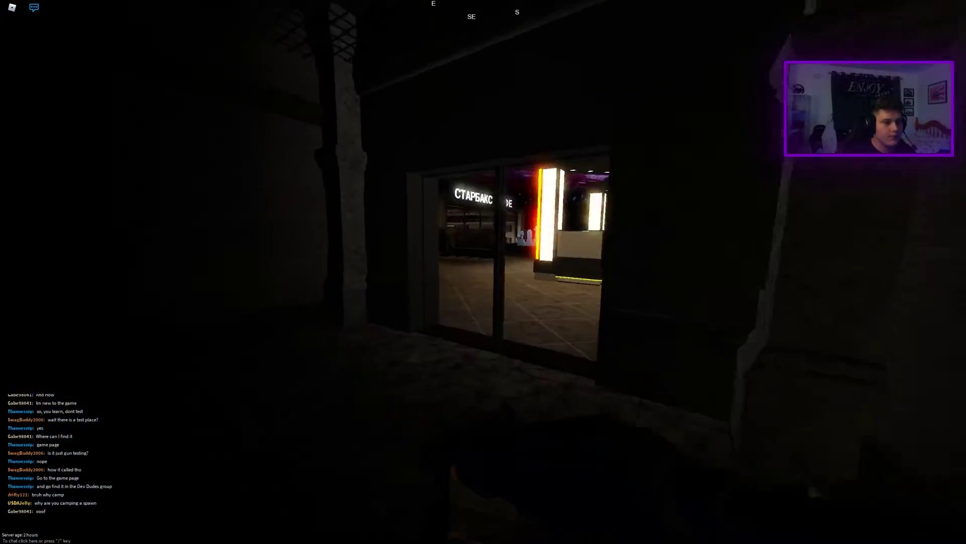
{"action": "key", "text": "w"}
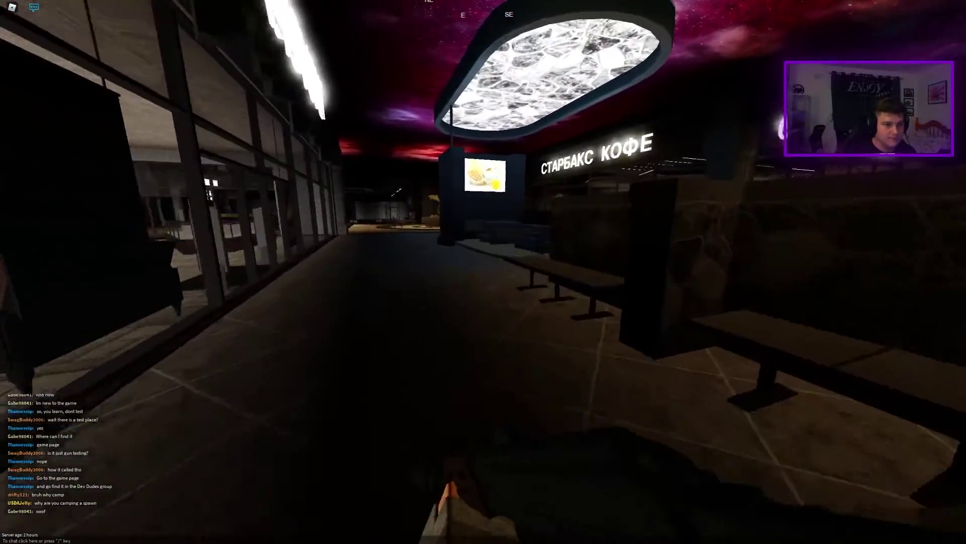
{"action": "key", "text": "w"}
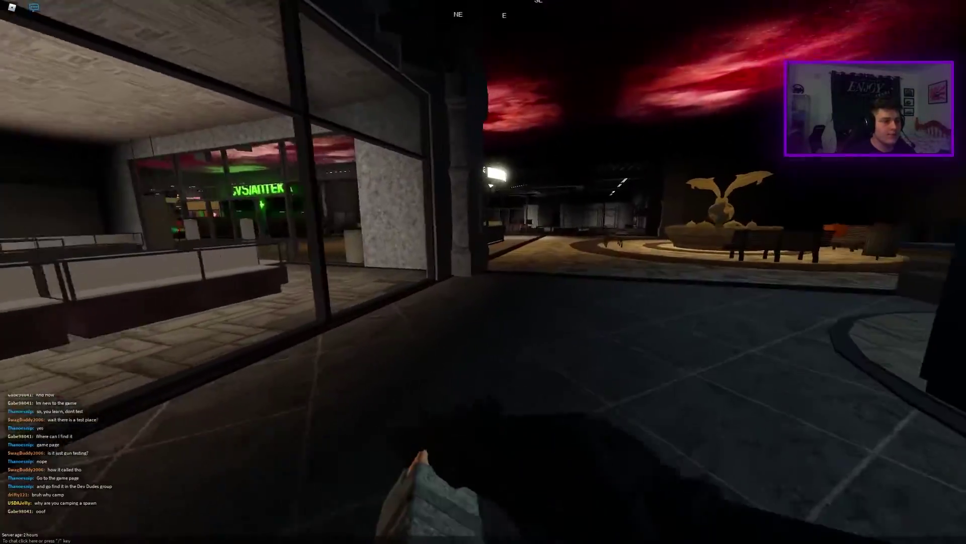
{"action": "key", "text": "w"}
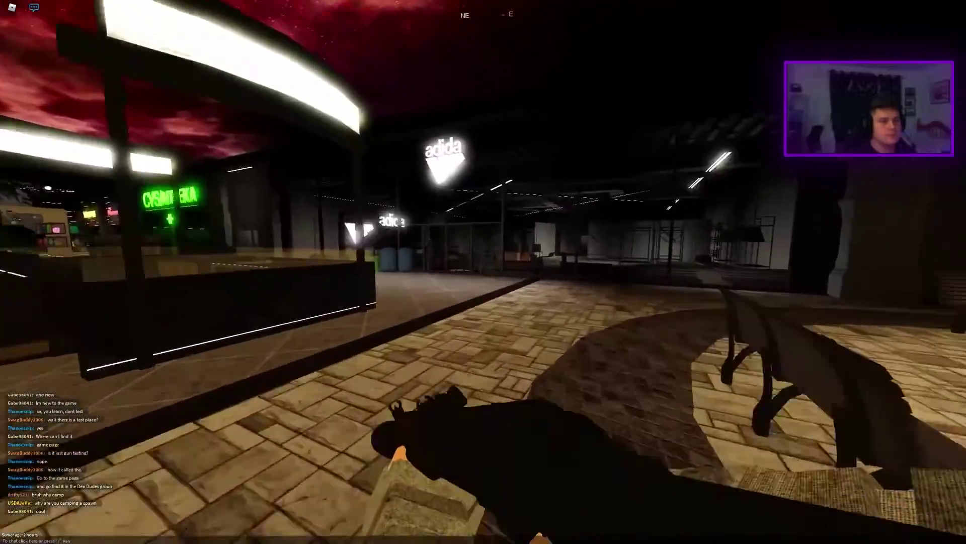
{"action": "key", "text": "w"}
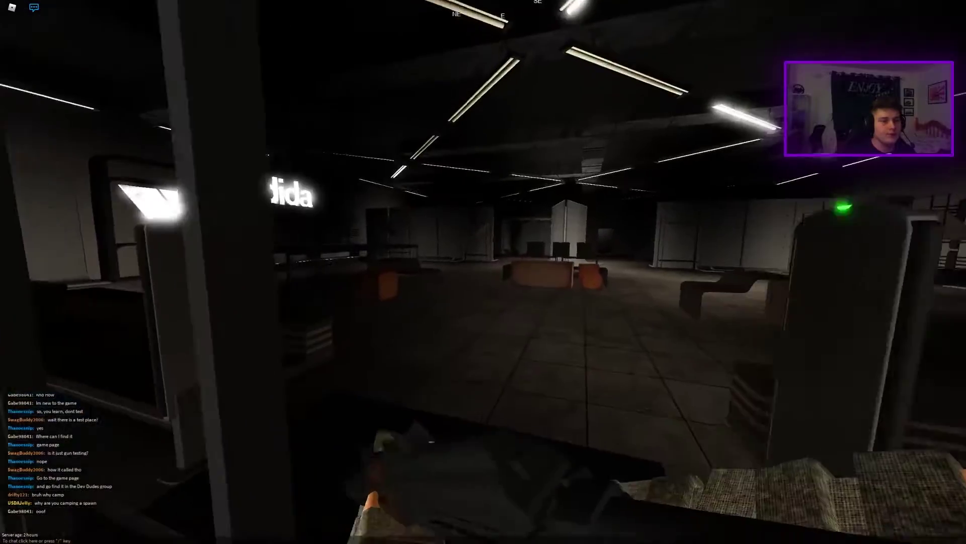
{"action": "key", "text": "w"}
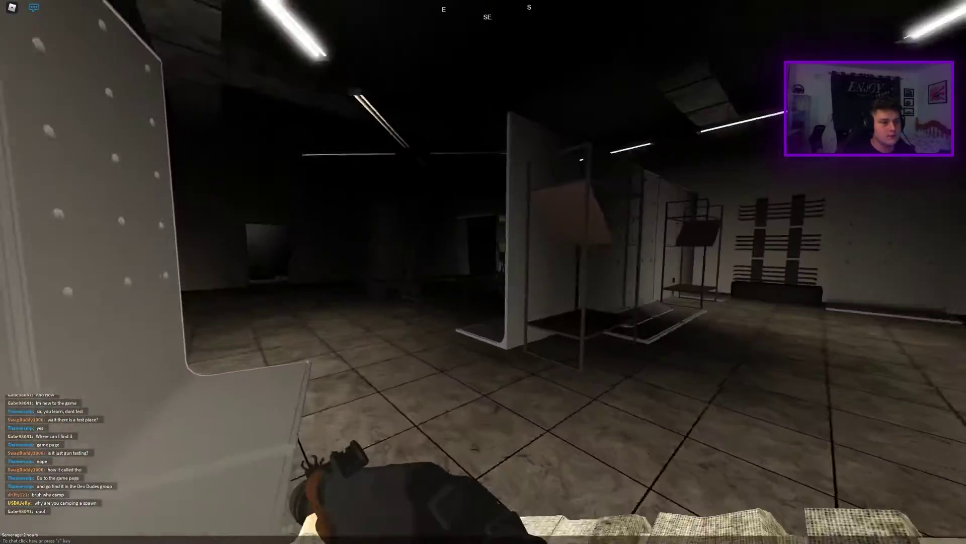
{"action": "key", "text": "w"}
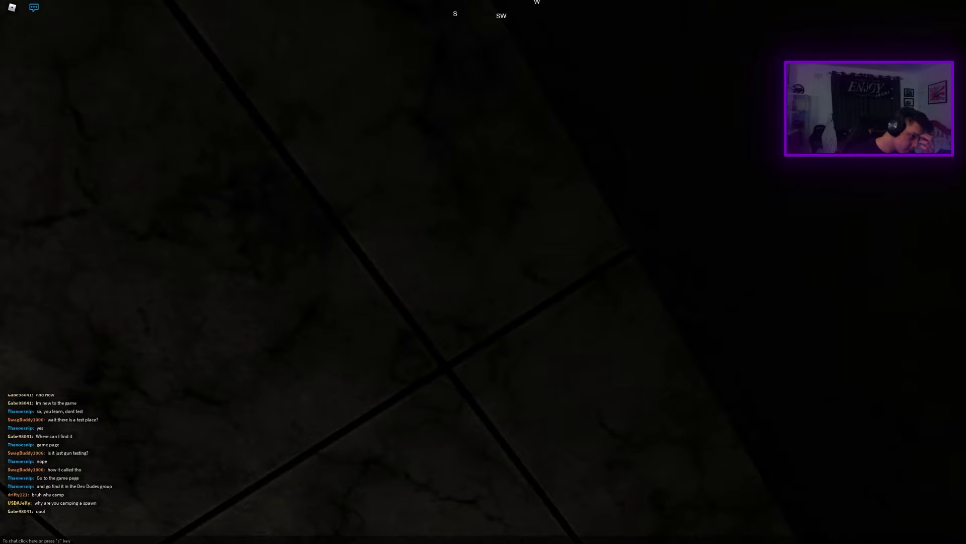
{"action": "key", "text": "Tab"}
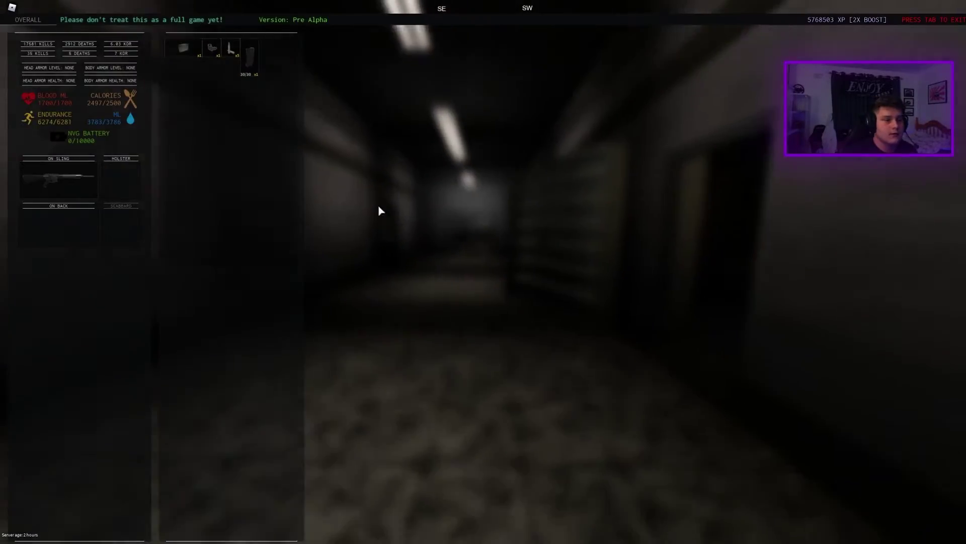
{"action": "key", "text": "Tab"}
{"action": "key", "text": "1"}
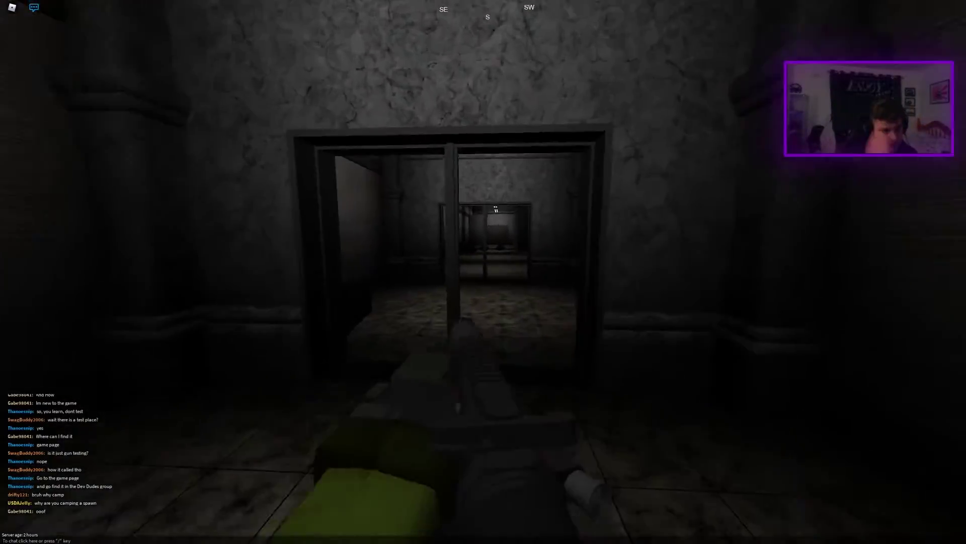
{"action": "key", "text": "w"}
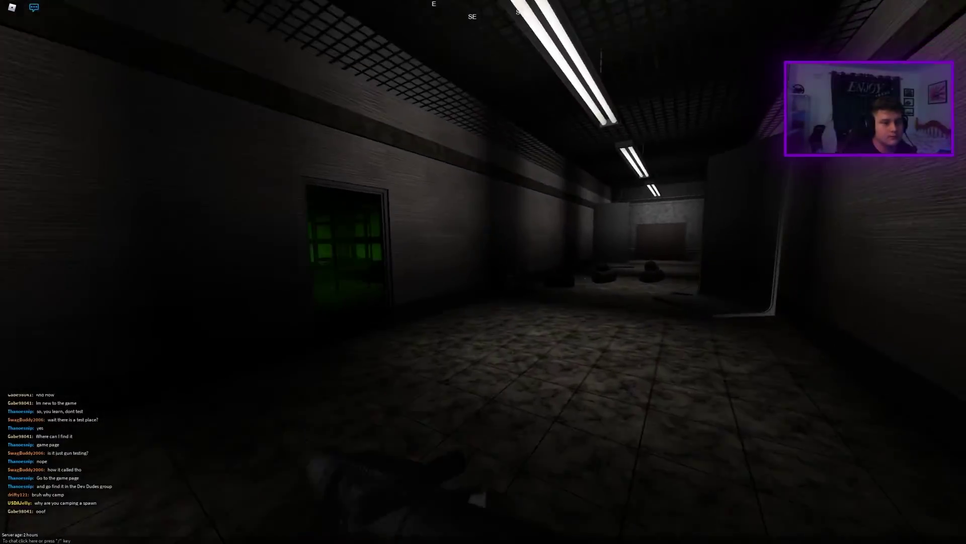
{"action": "key", "text": "w"}
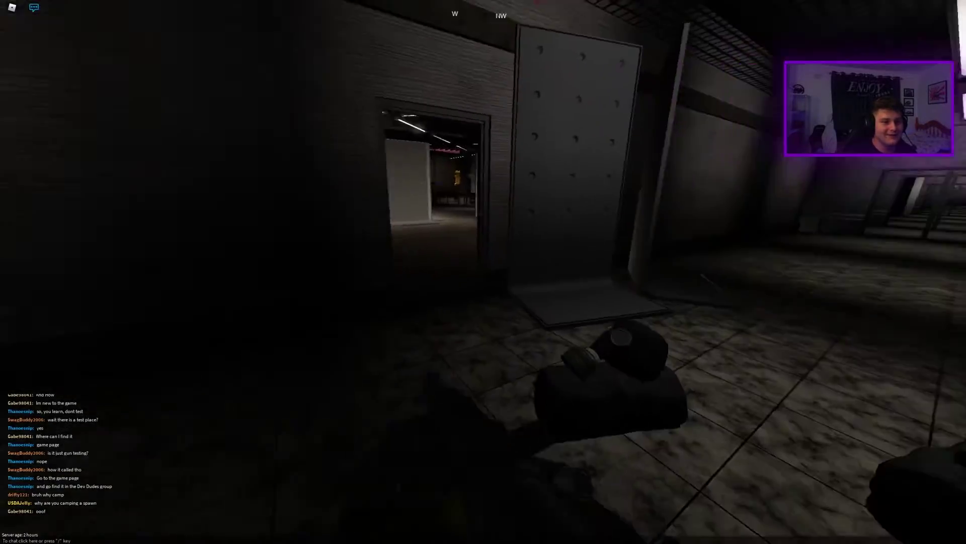
{"action": "key", "text": "w"}
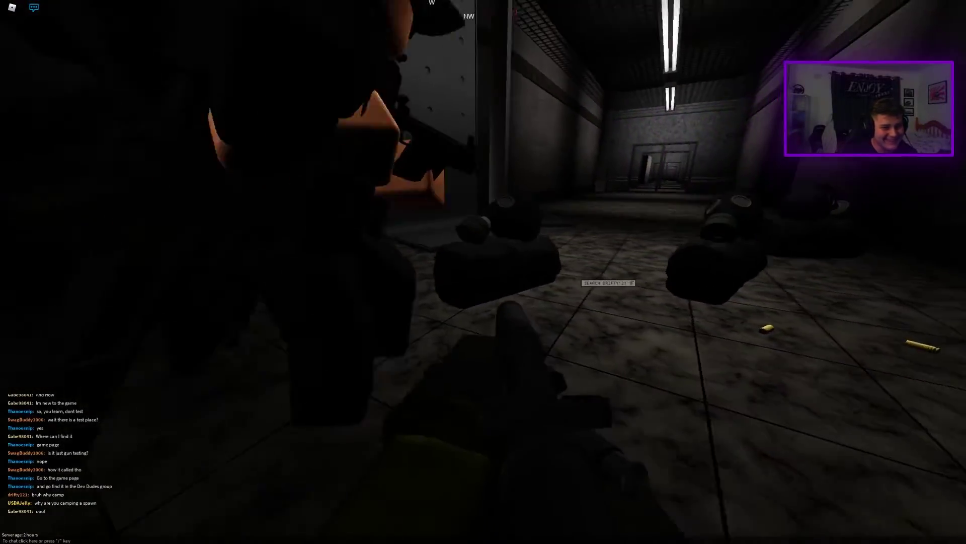
{"action": "key", "text": "w"}
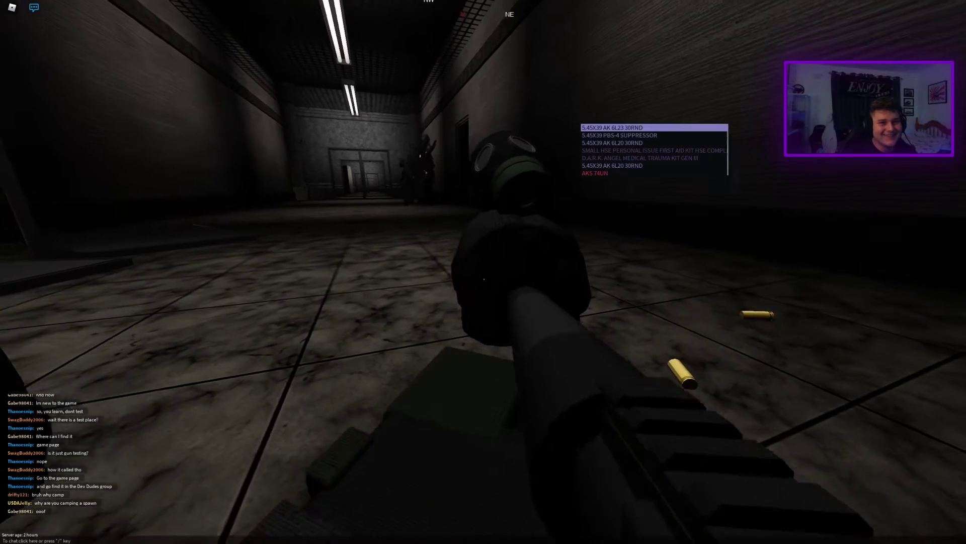
{"action": "scroll", "coordinate": [654, 150], "scroll_direction": "down", "scroll_amount": 3}
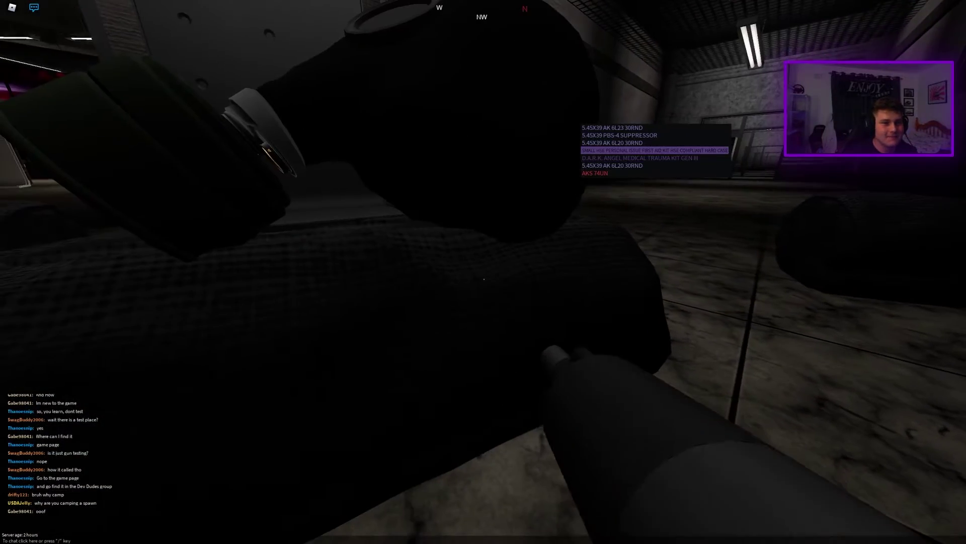
{"action": "key", "text": "Escape"}
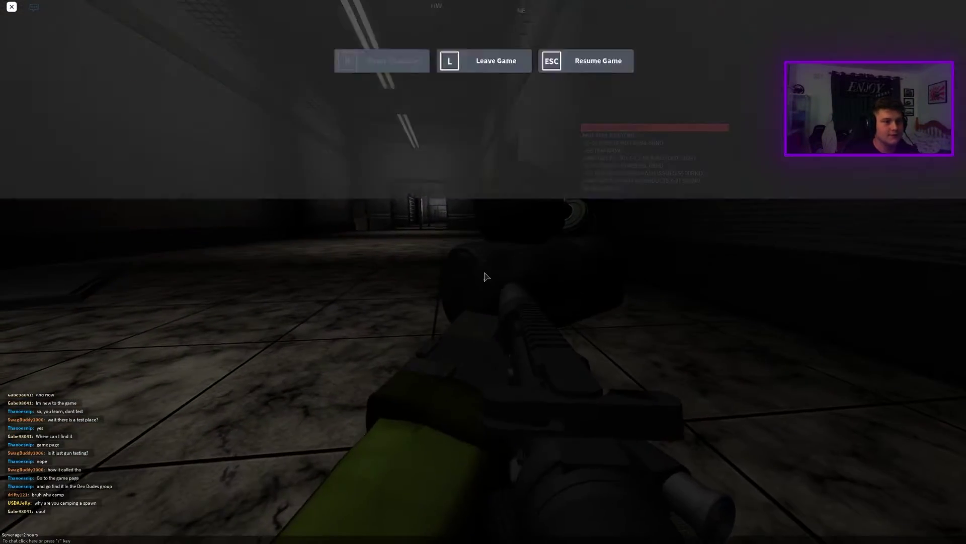
{"action": "key", "text": "Escape"}
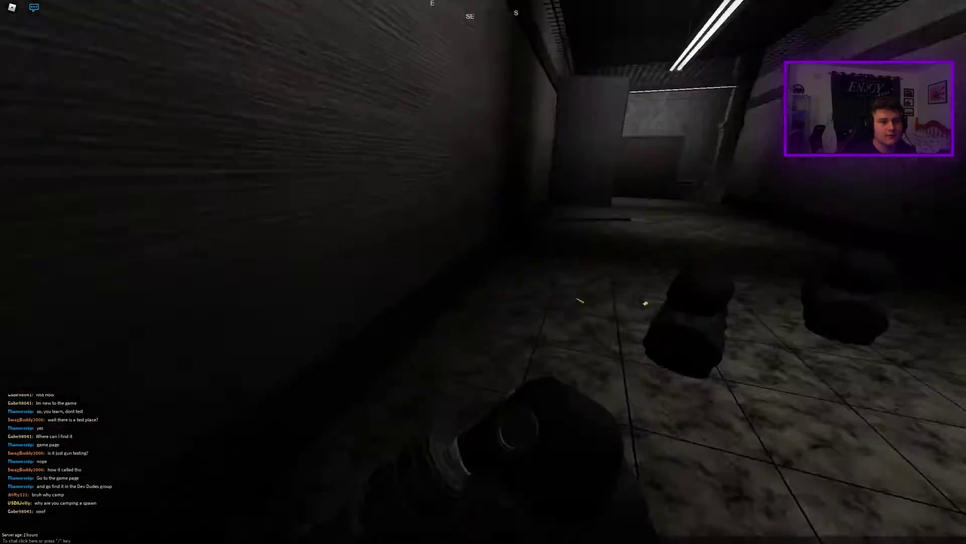
{"action": "key", "text": "w"}
{"action": "key", "text": "w"}
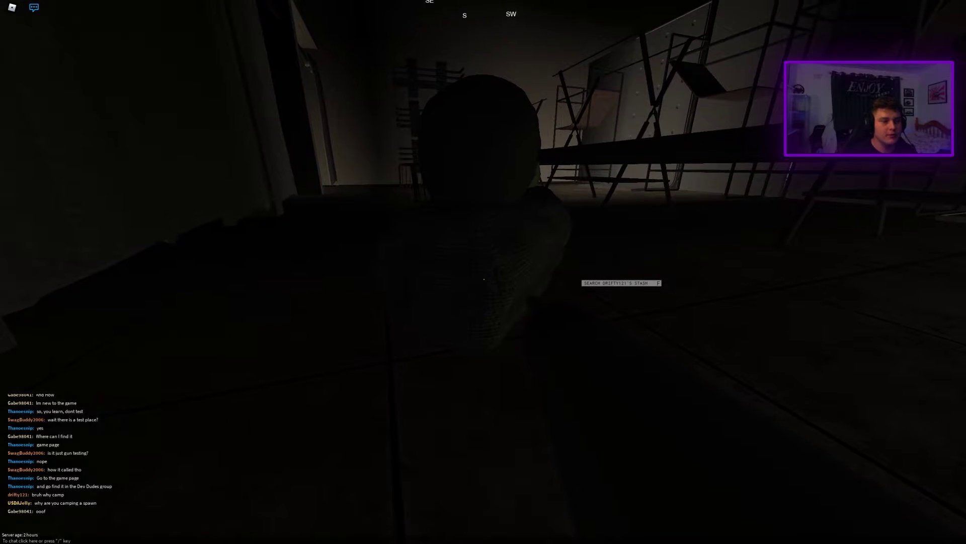
{"action": "key", "text": "f"}
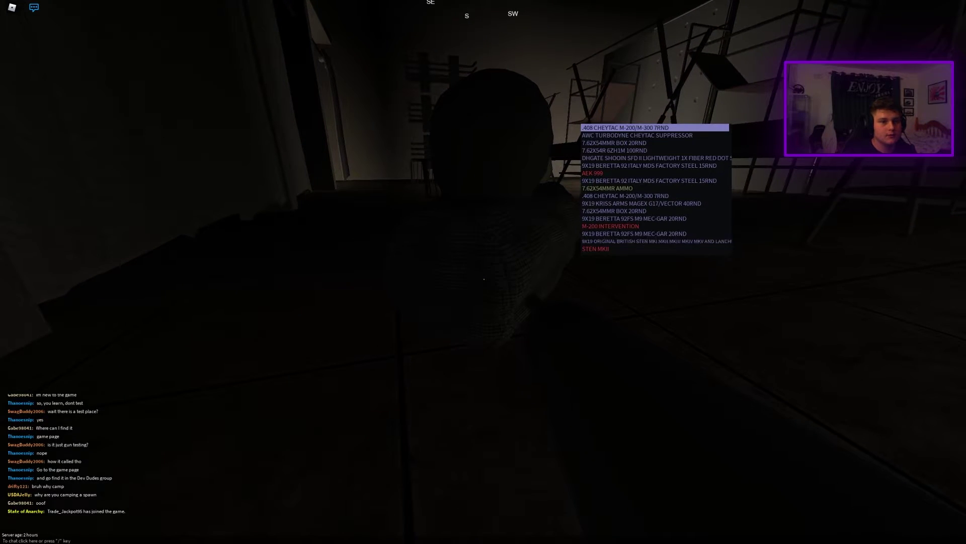
{"action": "key", "text": "f"}
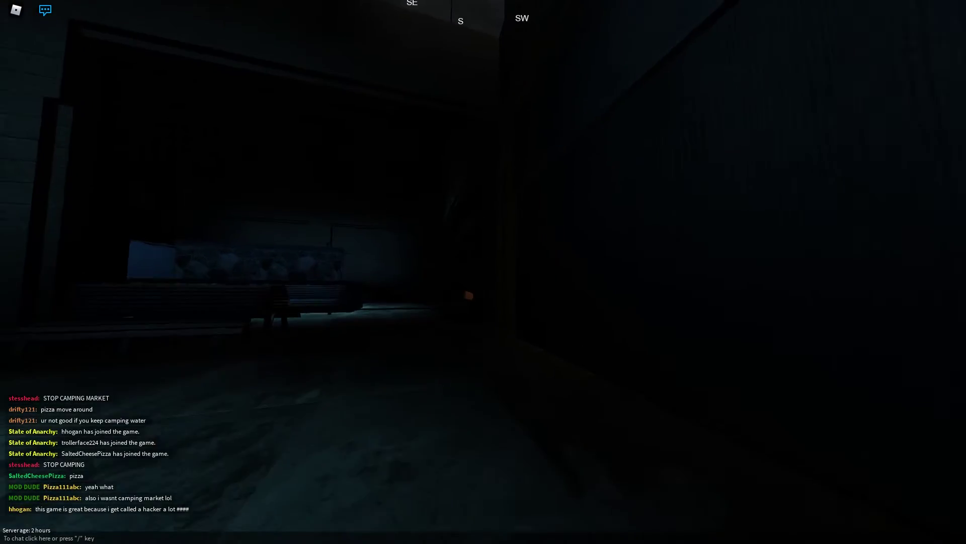
{"action": "left_click", "coordinate": [483, 272]}
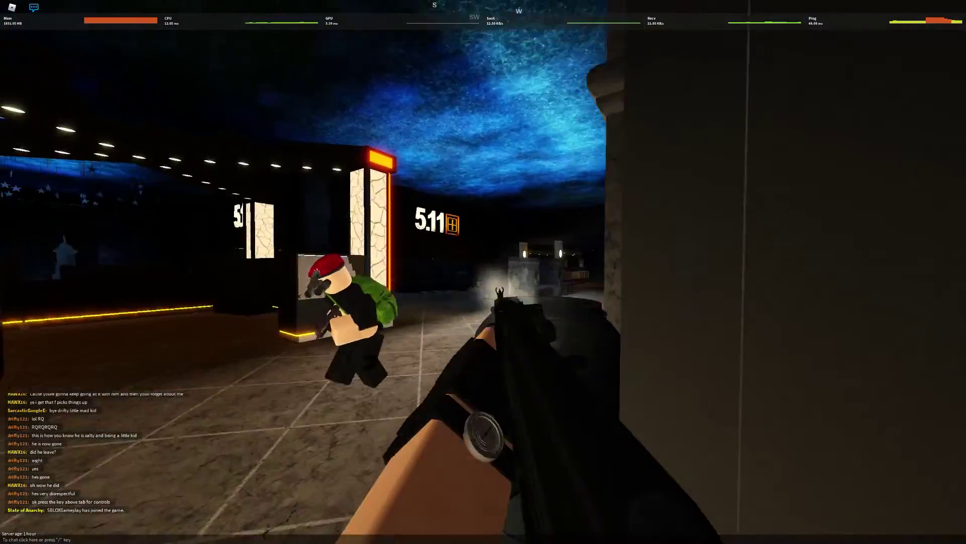
{"action": "left_click", "coordinate": [483, 271]}
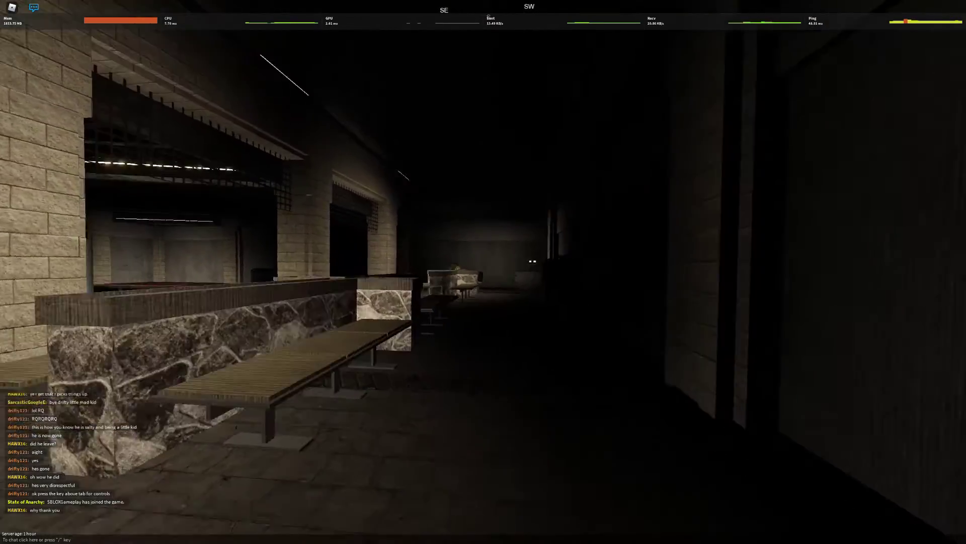
{"action": "right_click", "coordinate": [484, 272]}
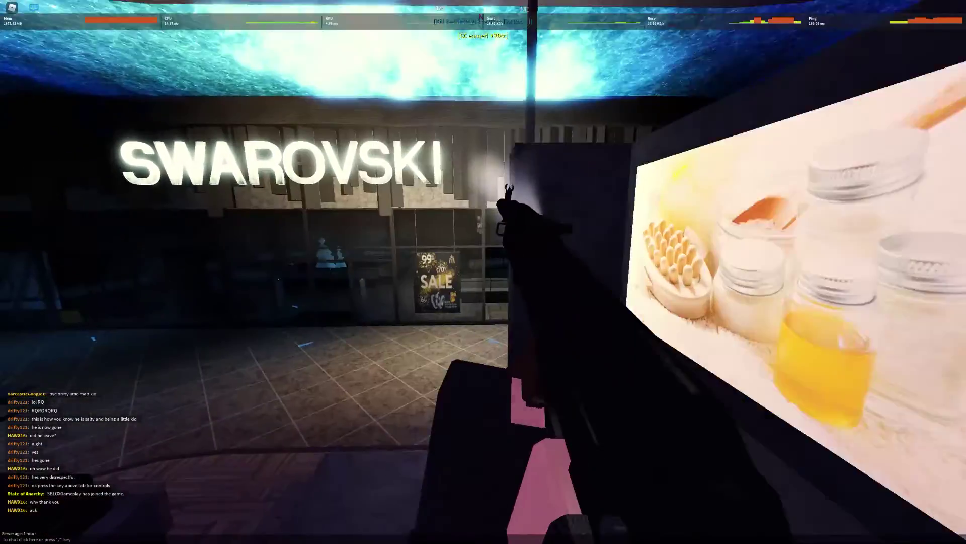
{"action": "left_click", "coordinate": [484, 271]}
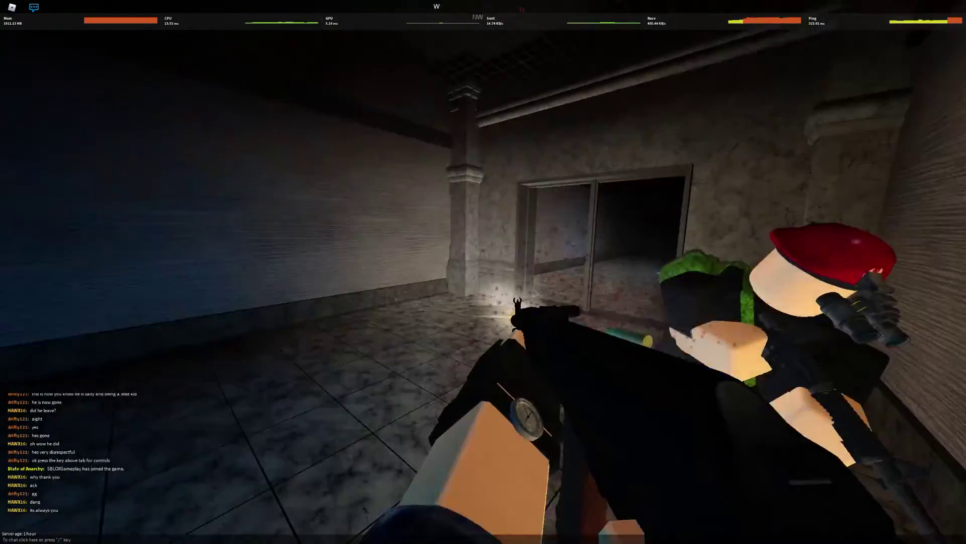
{"action": "left_click", "coordinate": [483, 272]}
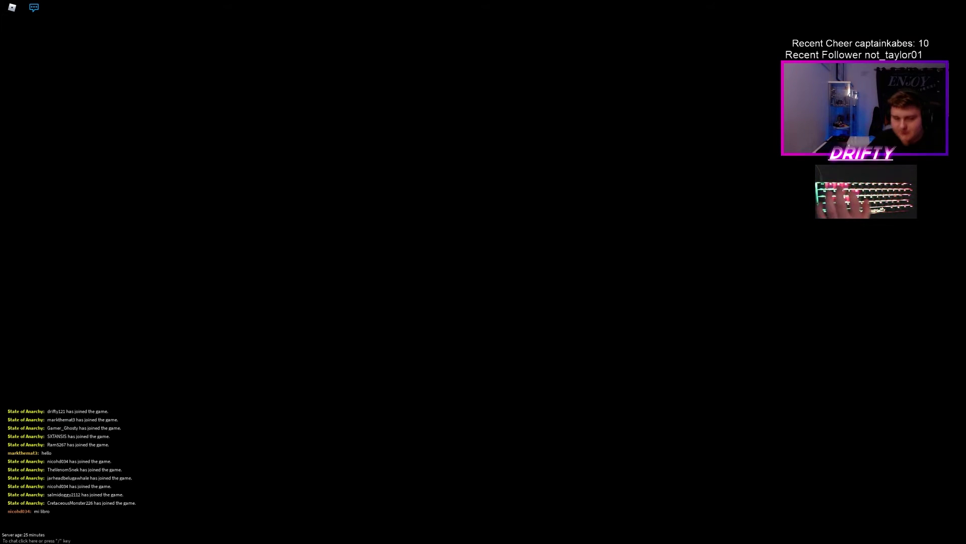
{"action": "key", "text": "Escape"}
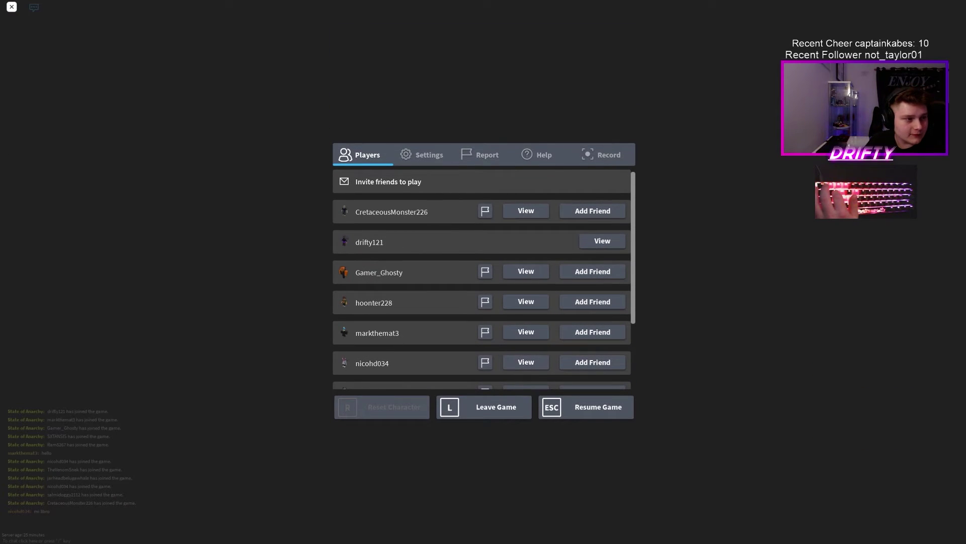